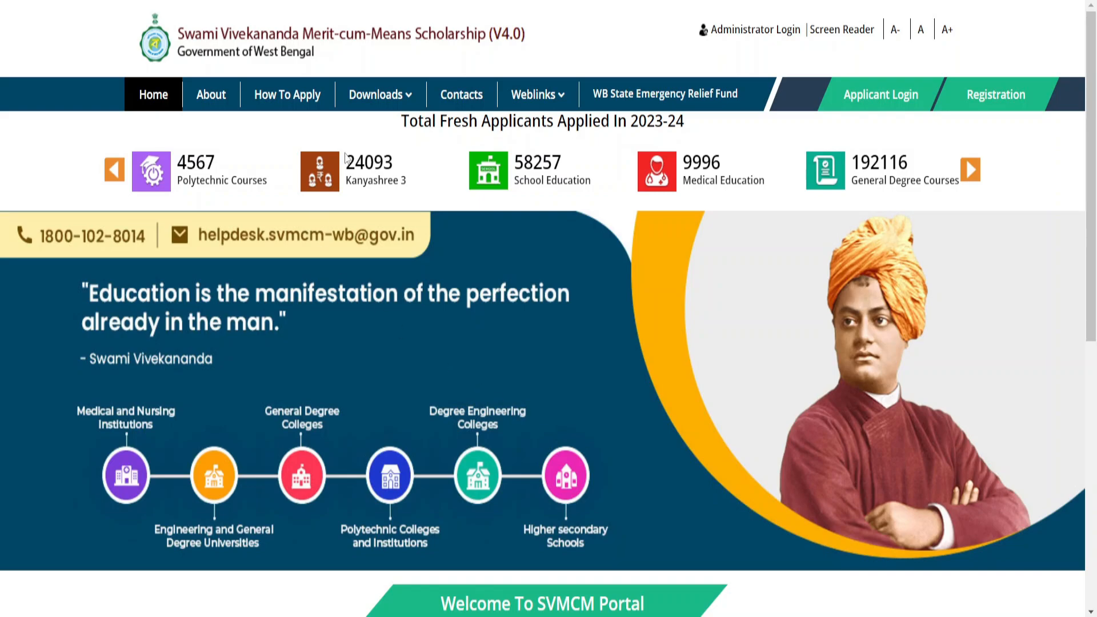
Open the Income Certificate proforma from the scholarship portal's downloads, accepting that it opens separately.
{"action": "mouse_move", "coordinate": [380, 94]}
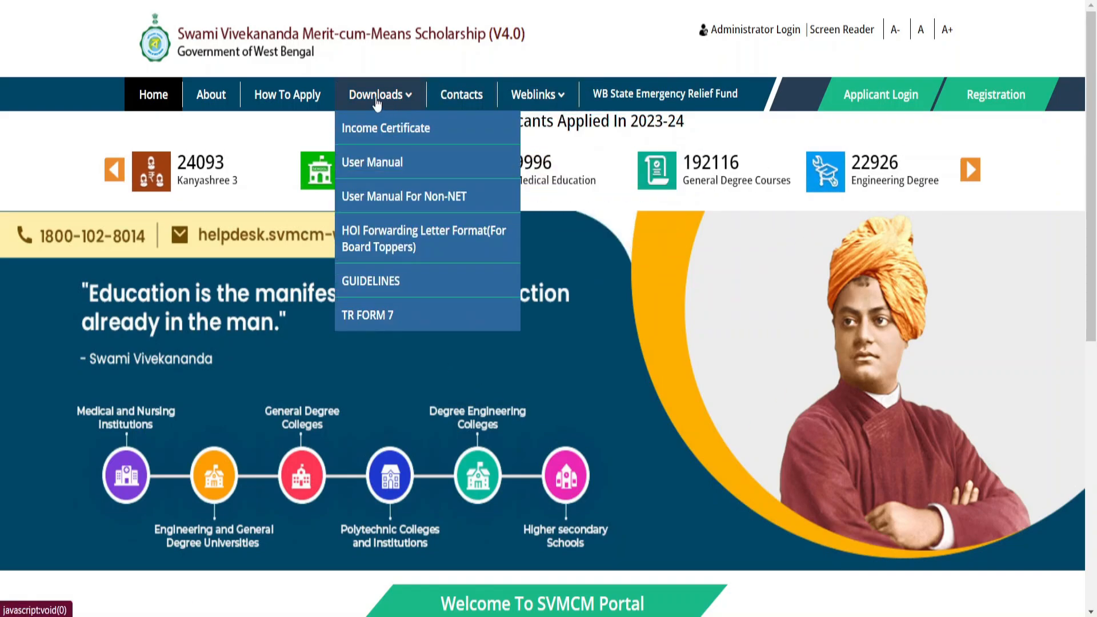
{"action": "left_click", "coordinate": [375, 133]}
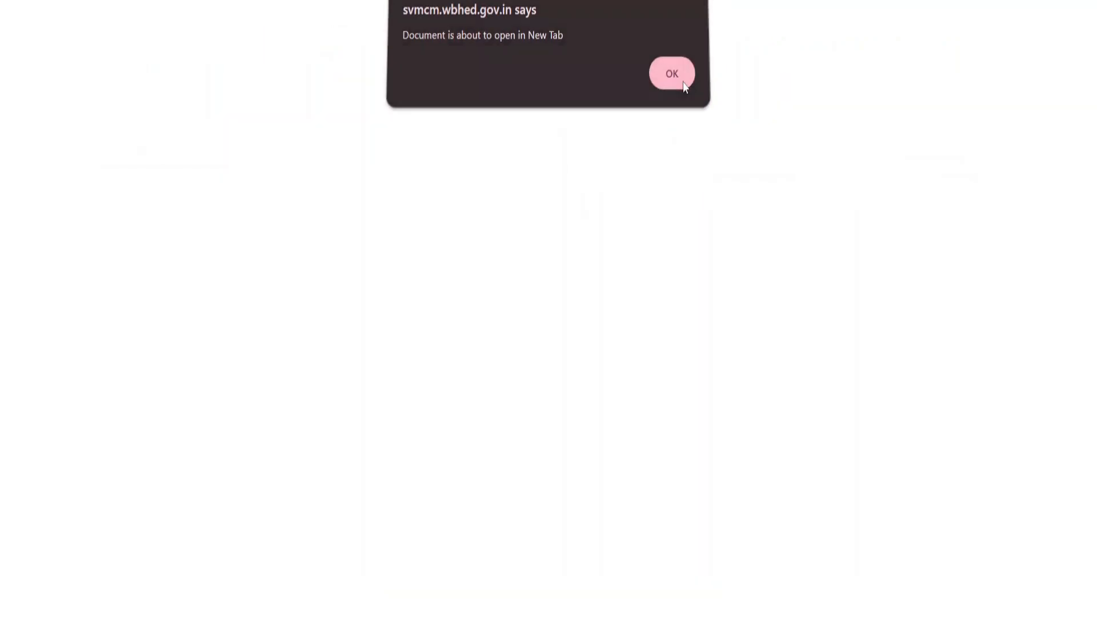
{"action": "left_click", "coordinate": [669, 76]}
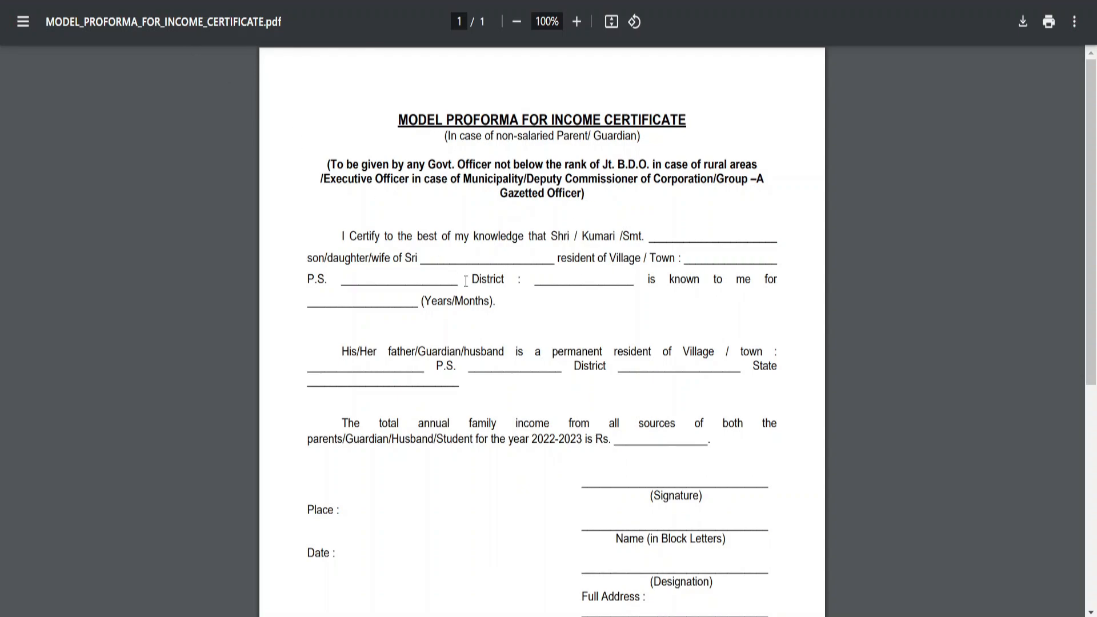
Examine the income certificate proforma, marking the financial year in the annual family income statement.
{"action": "left_click_drag", "start_coordinate": [531, 445], "coordinate": [584, 448]}
{"action": "left_click", "coordinate": [546, 452]}
{"action": "left_click_drag", "start_coordinate": [527, 445], "coordinate": [583, 445]}
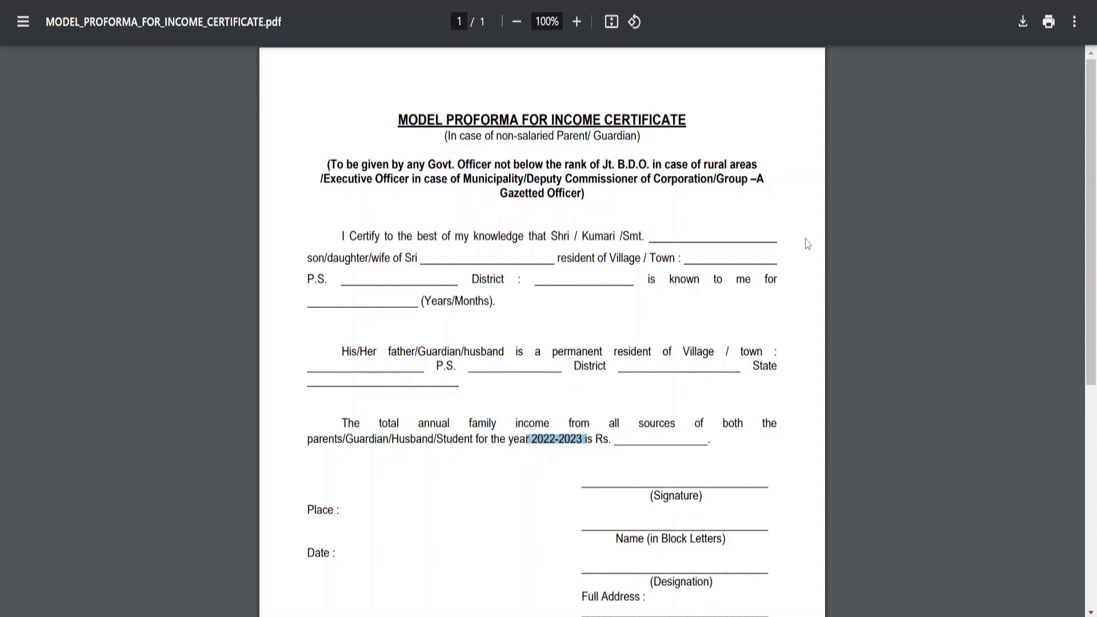
{"action": "scroll", "coordinate": [778, 241], "scroll_direction": "down", "scroll_amount": 4}
{"action": "scroll", "coordinate": [683, 227], "scroll_direction": "up", "scroll_amount": 3}
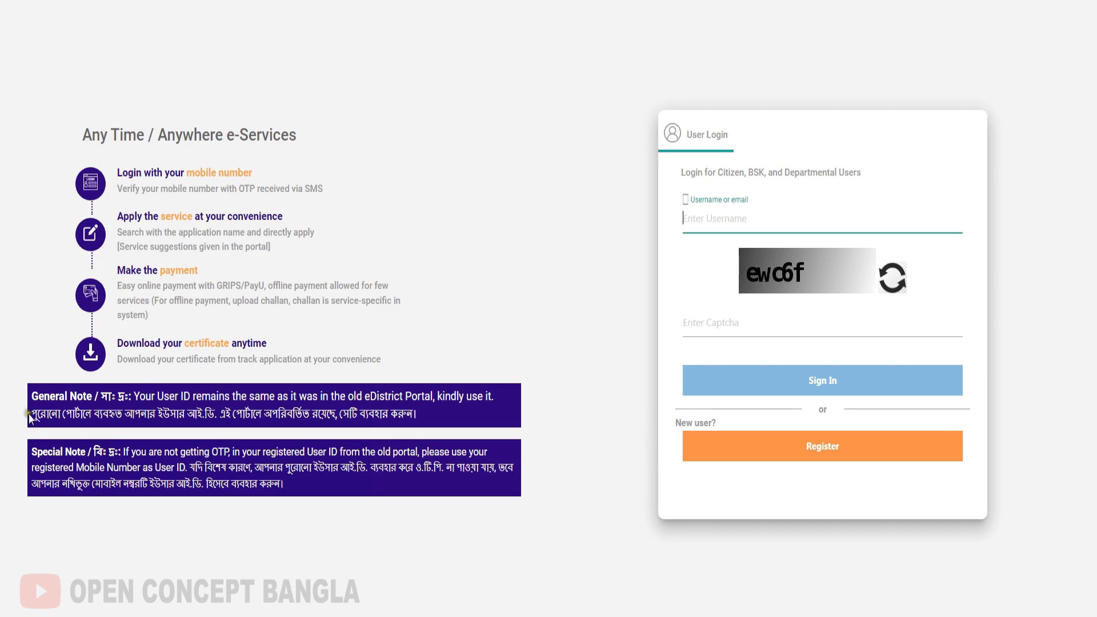
On the West Bengal eDistrict portal, check the User ID note and log in with the one-time password.
{"action": "left_click_drag", "start_coordinate": [31, 417], "coordinate": [424, 423]}
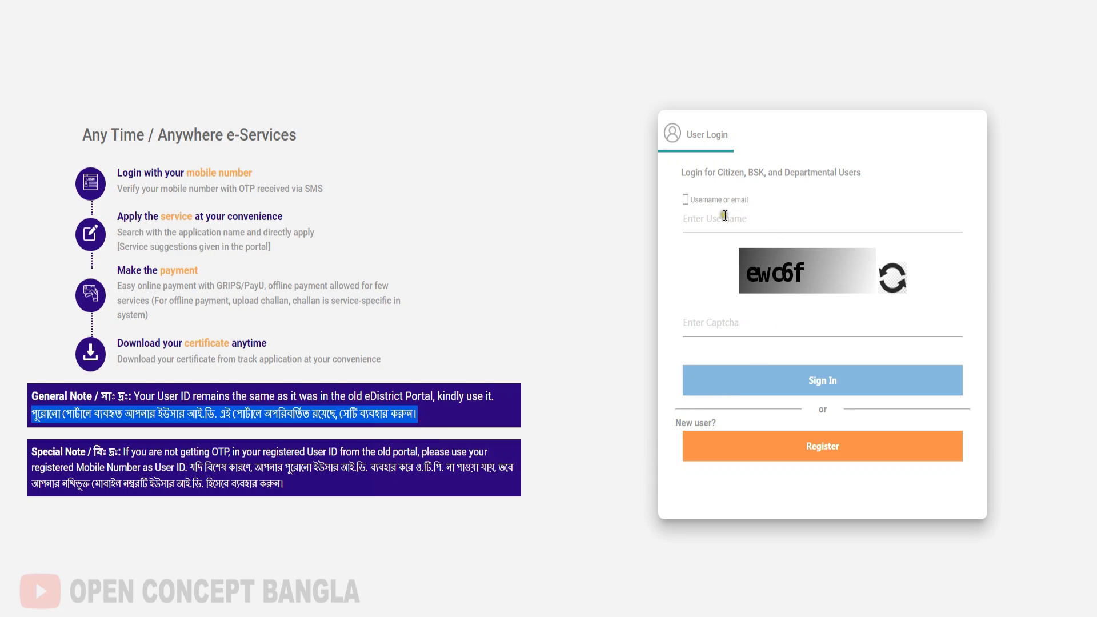
{"action": "left_click", "coordinate": [760, 213]}
{"action": "left_click", "coordinate": [822, 449]}
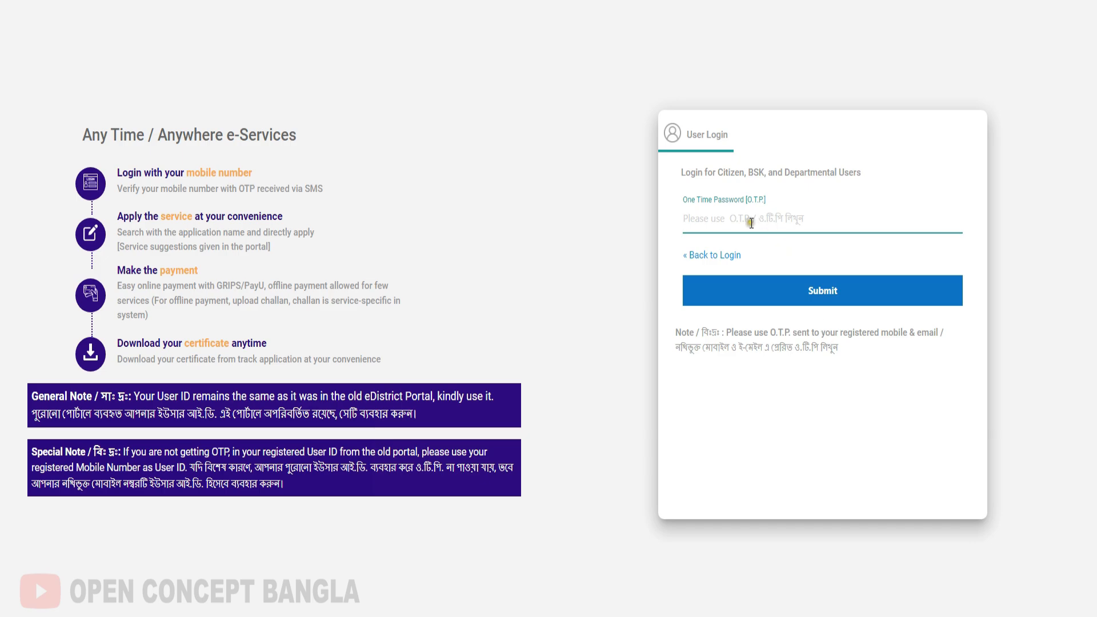
{"action": "key", "text": "ctrl+v"}
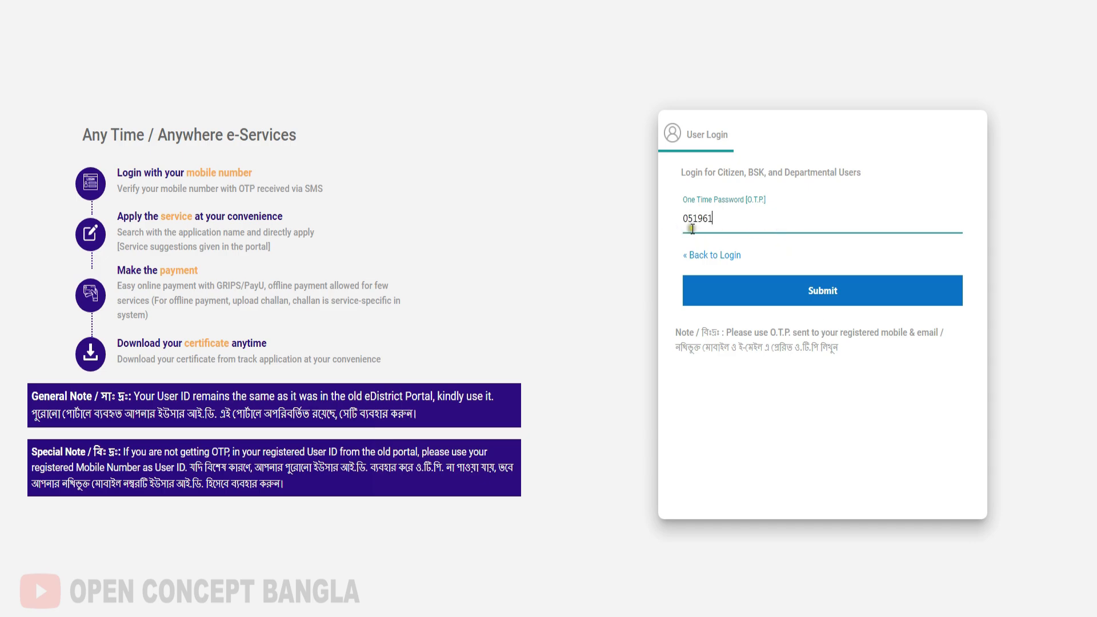
{"action": "left_click", "coordinate": [815, 287]}
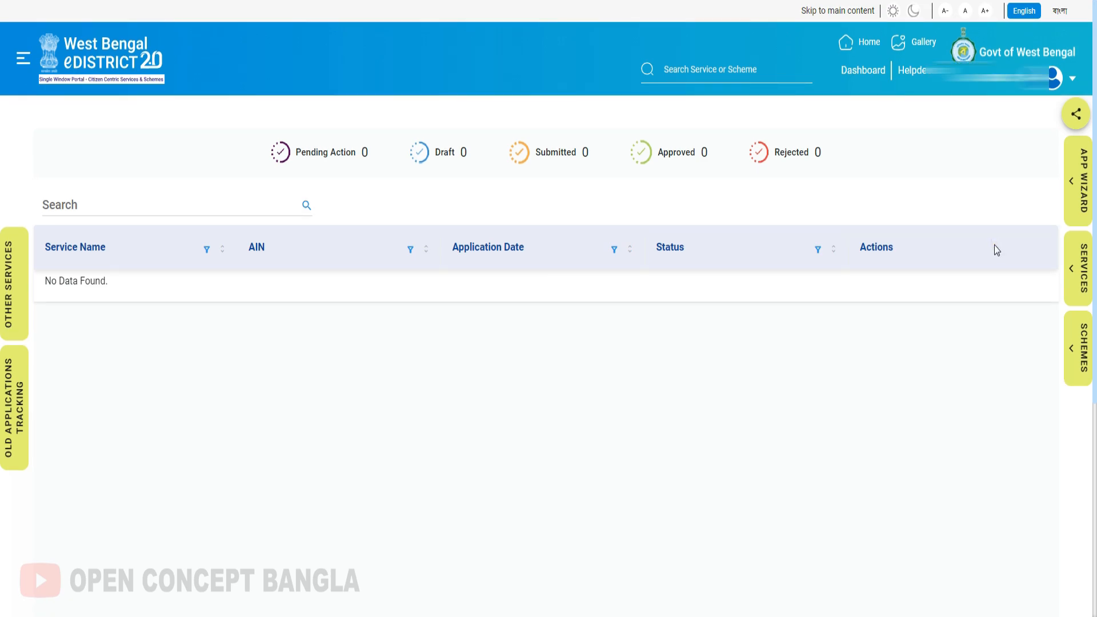
Find the Income Certificate service among the Certificates services and open its application.
{"action": "left_click", "coordinate": [950, 149]}
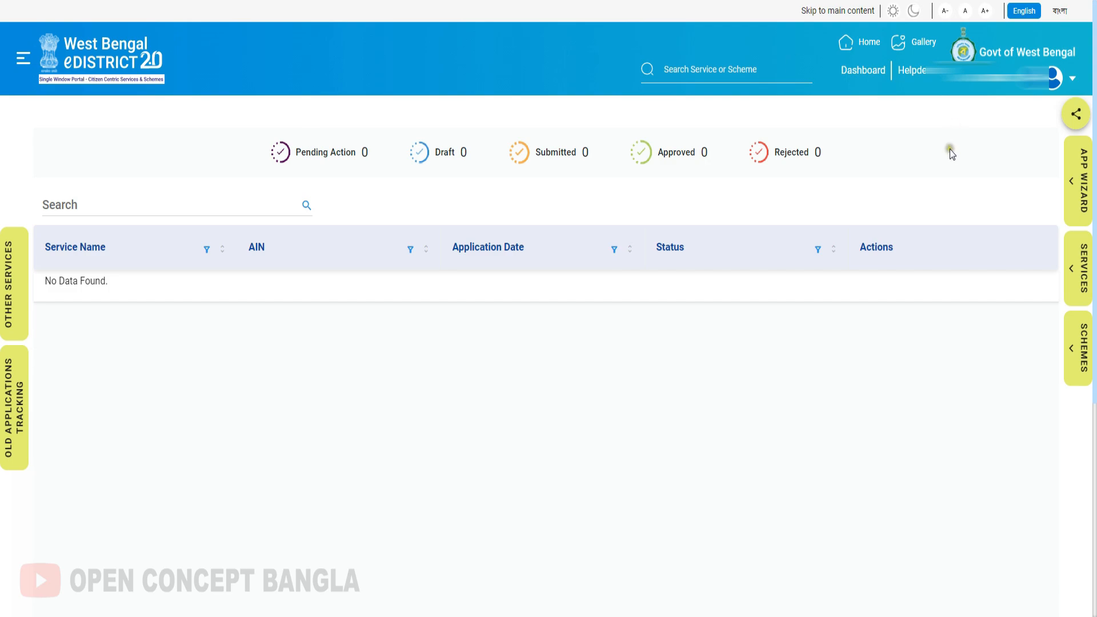
{"action": "left_click", "coordinate": [1080, 280]}
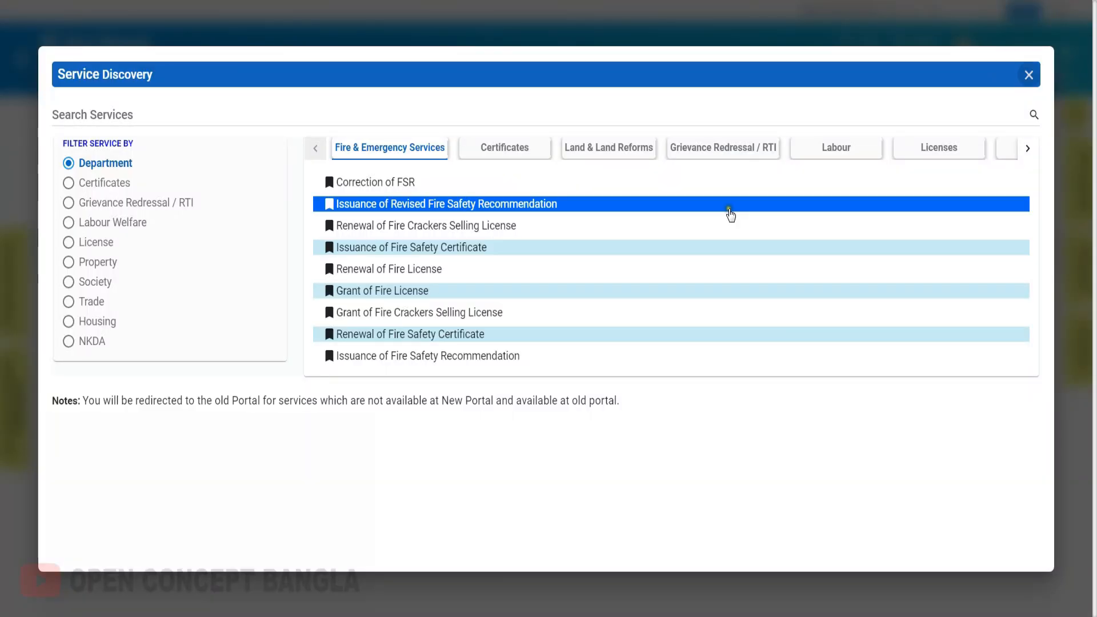
{"action": "left_click", "coordinate": [509, 153]}
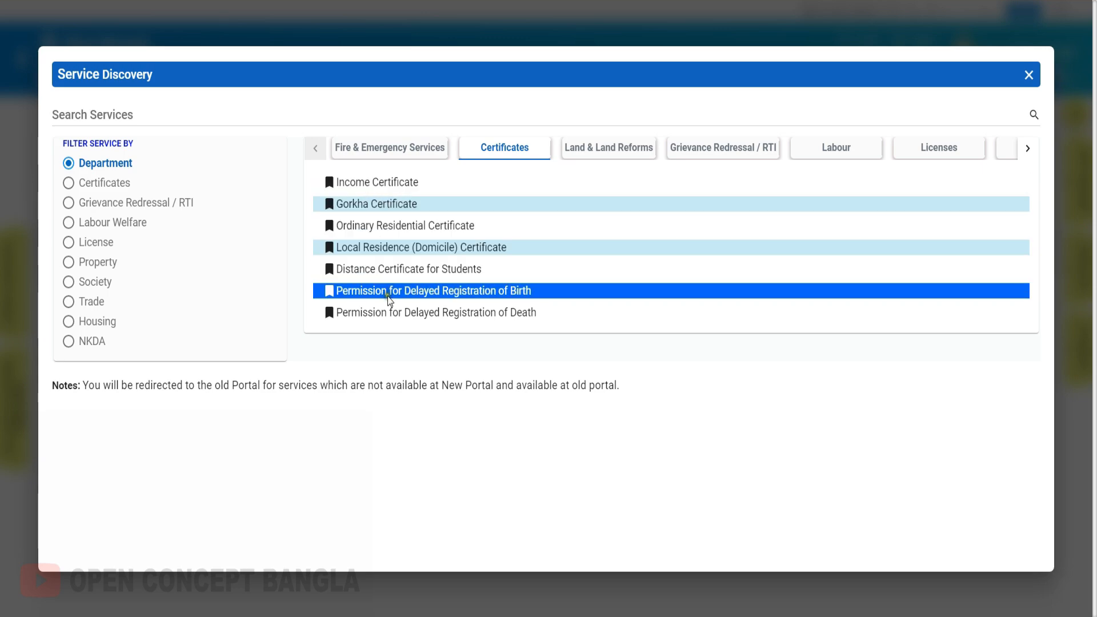
{"action": "left_click", "coordinate": [378, 189]}
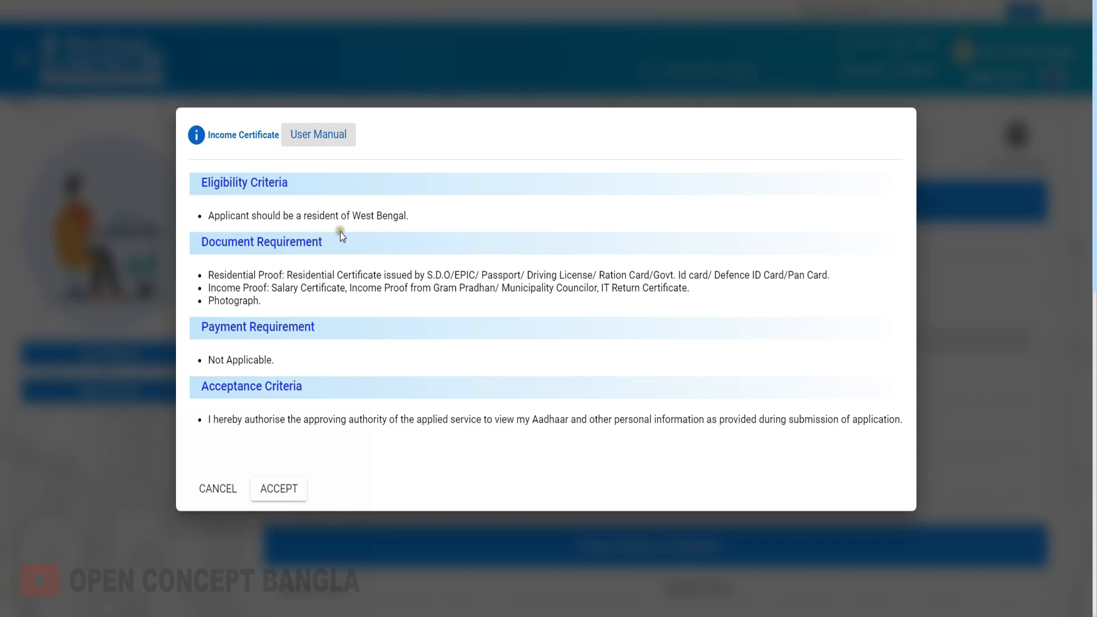
Review the Income Certificate eligibility and document requirements and accept the terms.
{"action": "left_click_drag", "start_coordinate": [341, 216], "coordinate": [415, 228]}
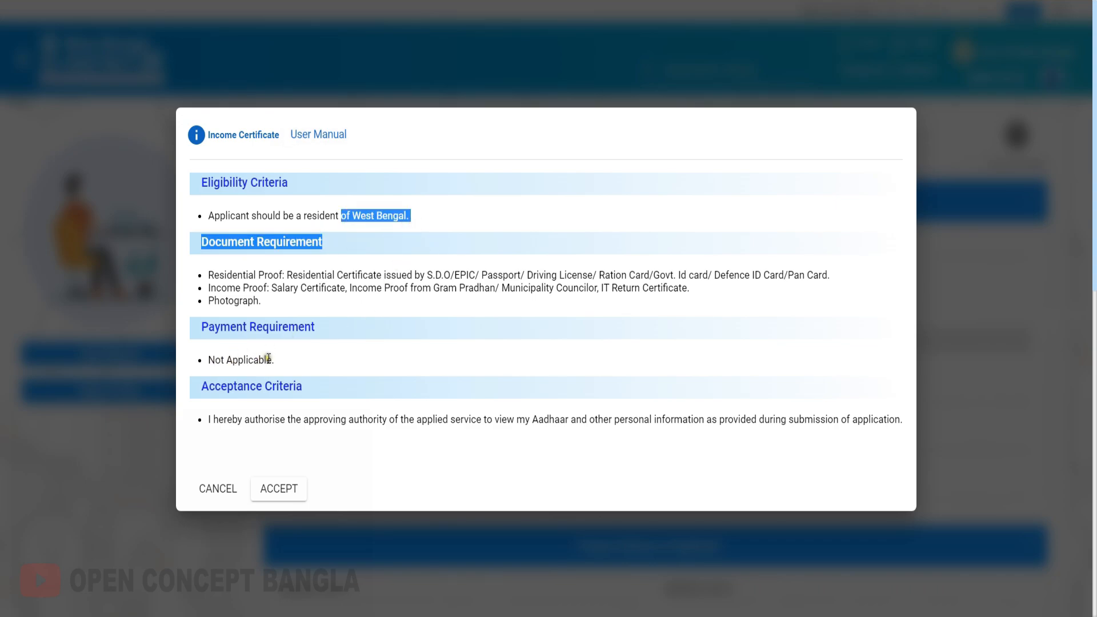
{"action": "left_click_drag", "start_coordinate": [232, 275], "coordinate": [340, 301]}
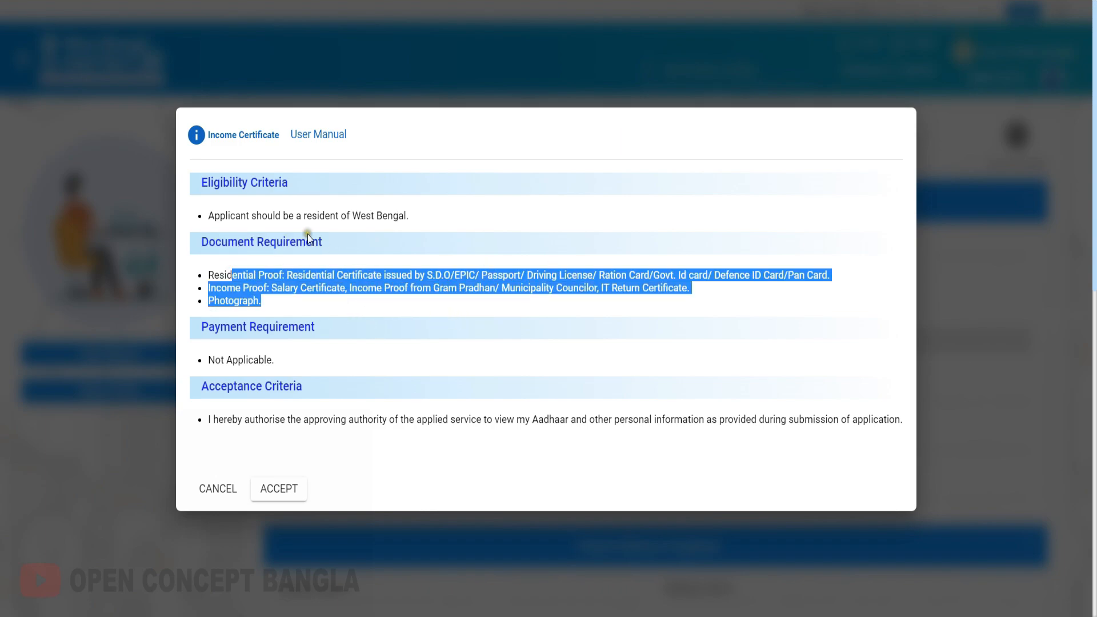
{"action": "left_click", "coordinate": [352, 303]}
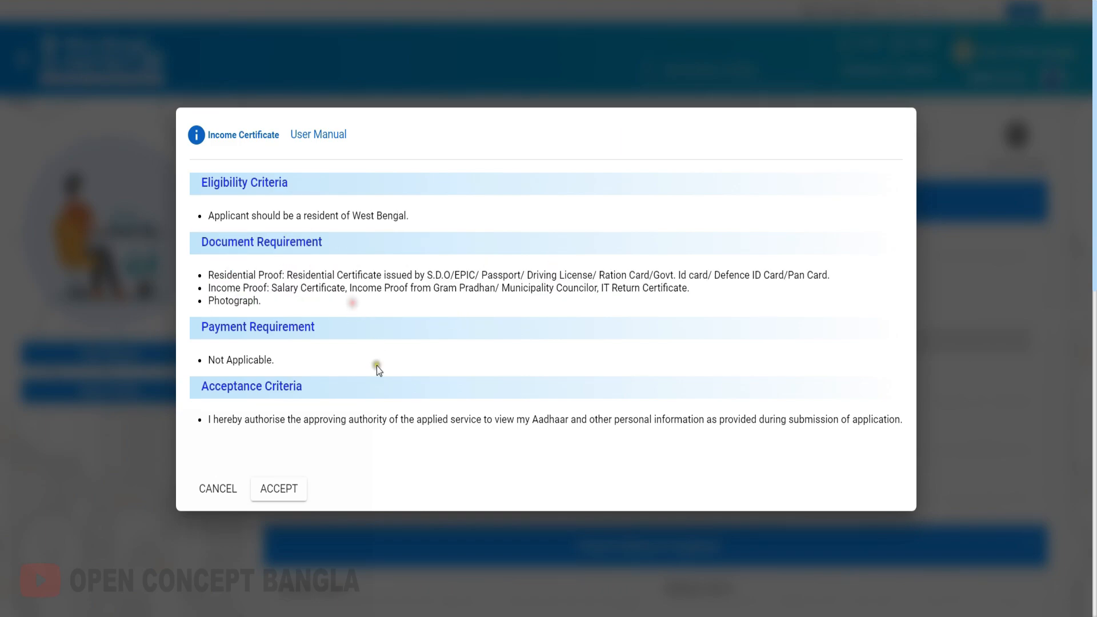
{"action": "left_click", "coordinate": [272, 495]}
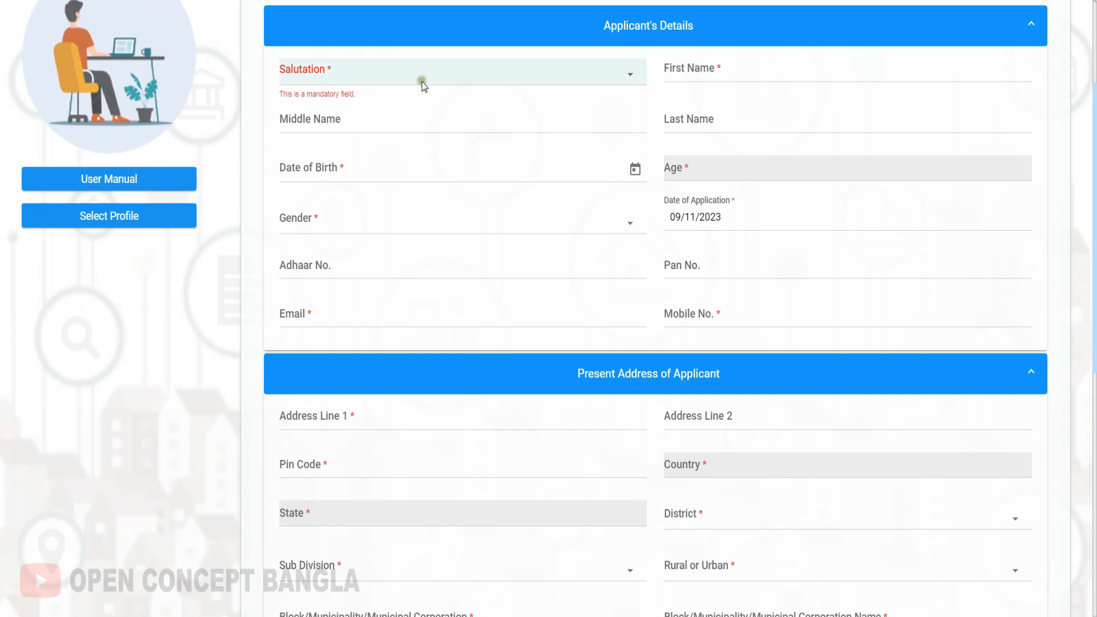
Examine the fields of the Applicant's Details section, including the Salutation and Gender choices.
{"action": "left_click", "coordinate": [339, 75]}
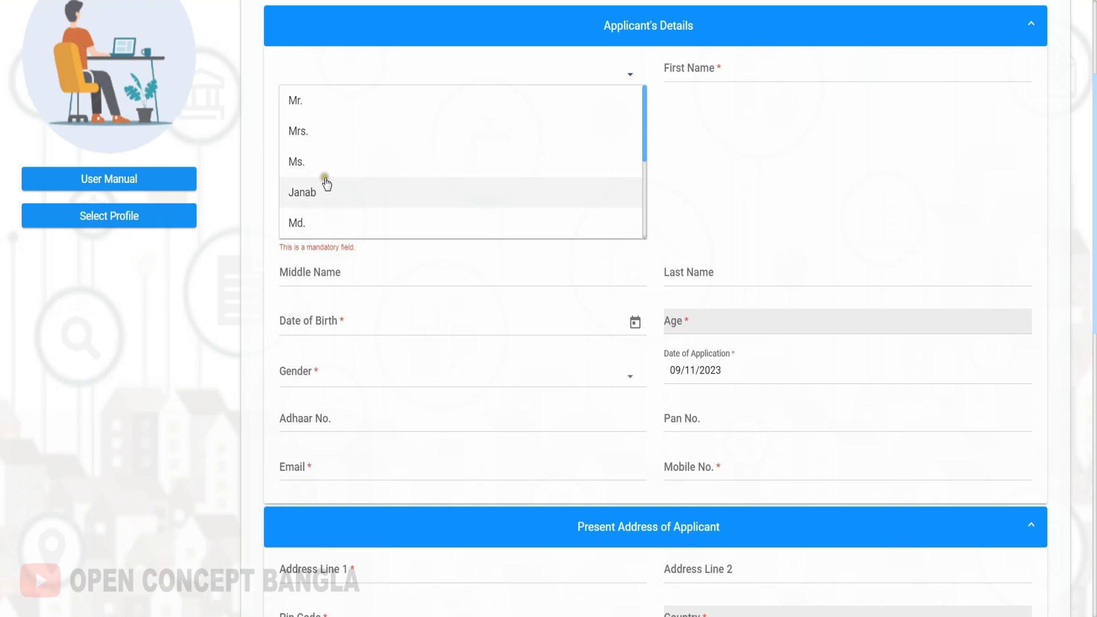
{"action": "left_click", "coordinate": [725, 94]}
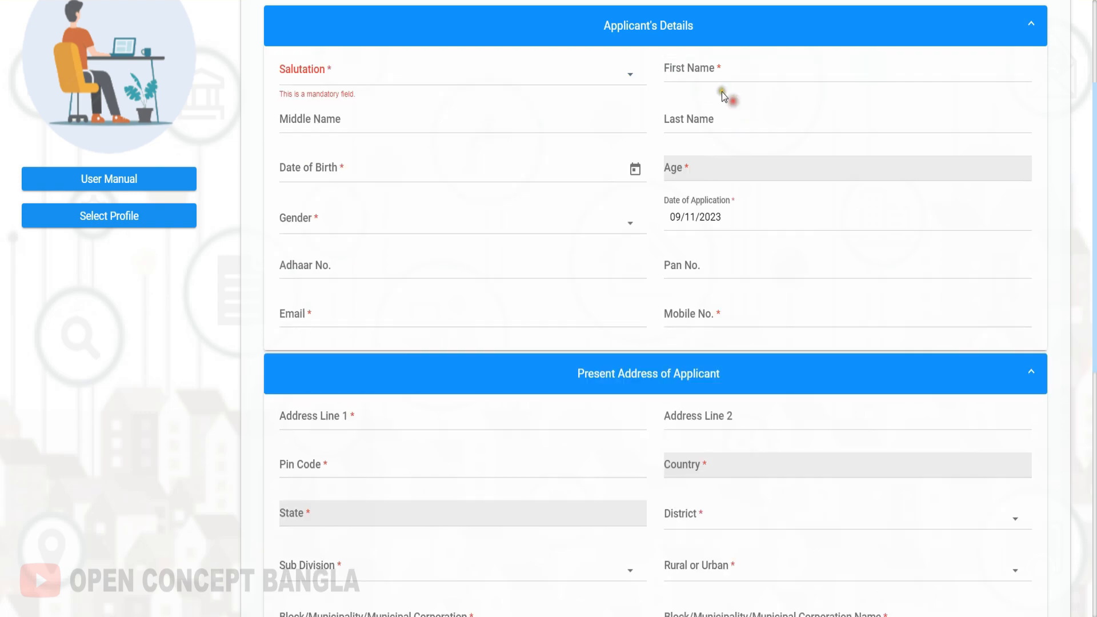
{"action": "scroll", "coordinate": [407, 266], "scroll_direction": "down", "scroll_amount": 1}
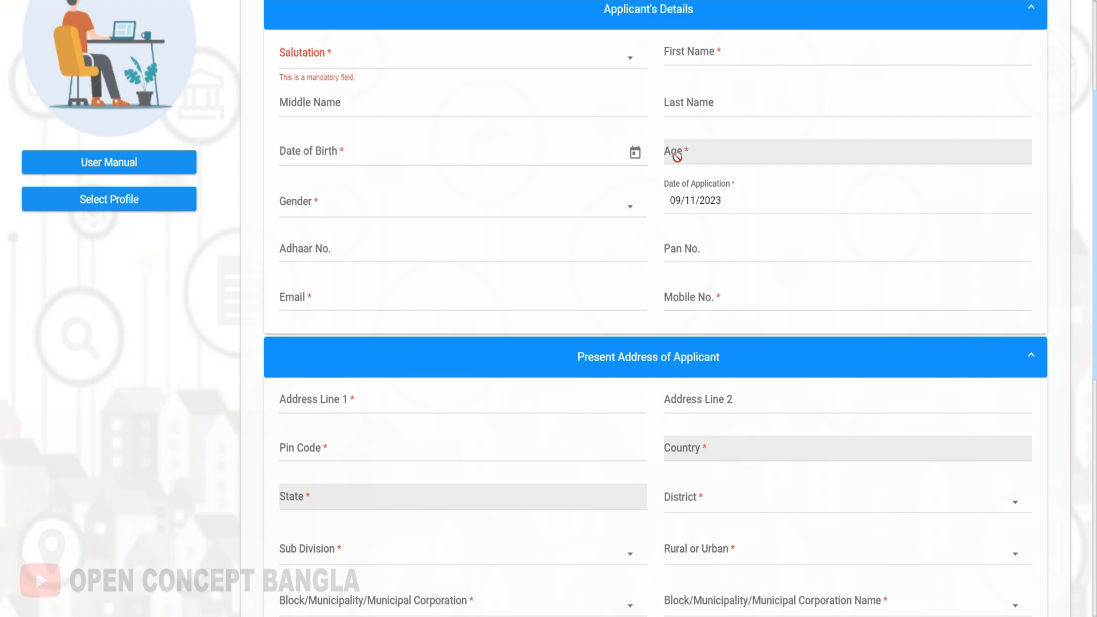
{"action": "left_click", "coordinate": [337, 211]}
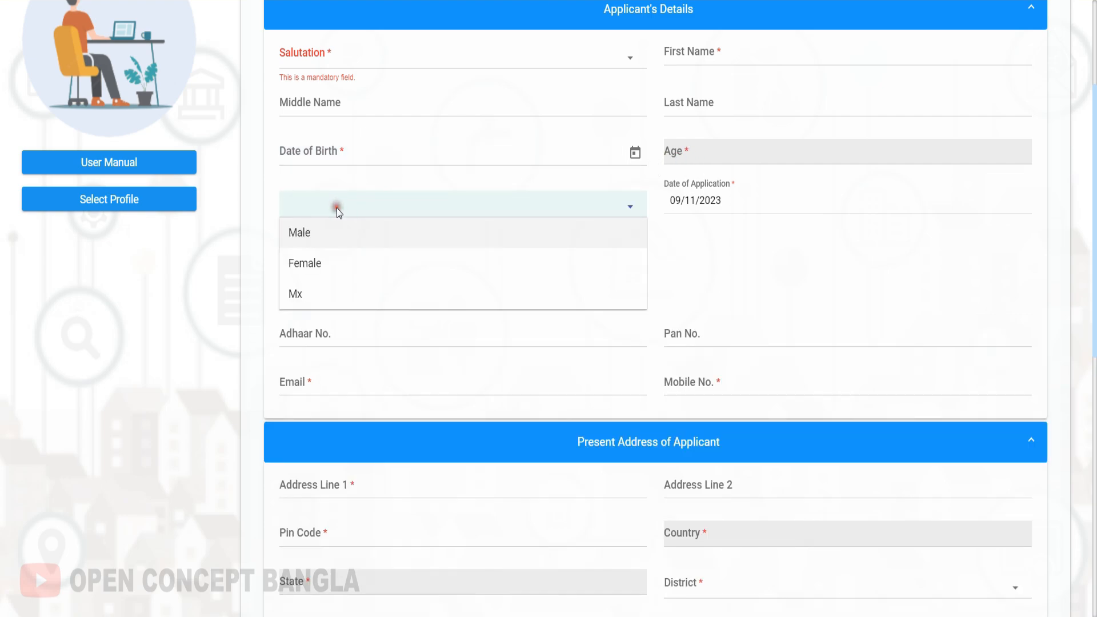
{"action": "left_click", "coordinate": [264, 270]}
{"action": "scroll", "coordinate": [356, 289], "scroll_direction": "down", "scroll_amount": 1}
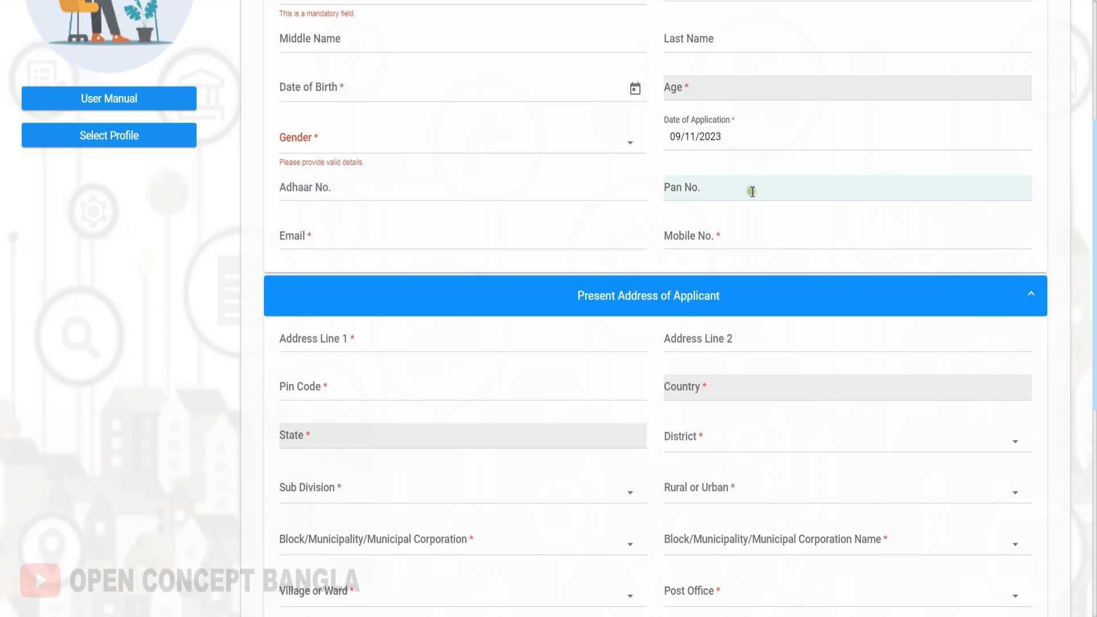
{"action": "left_click", "coordinate": [400, 243]}
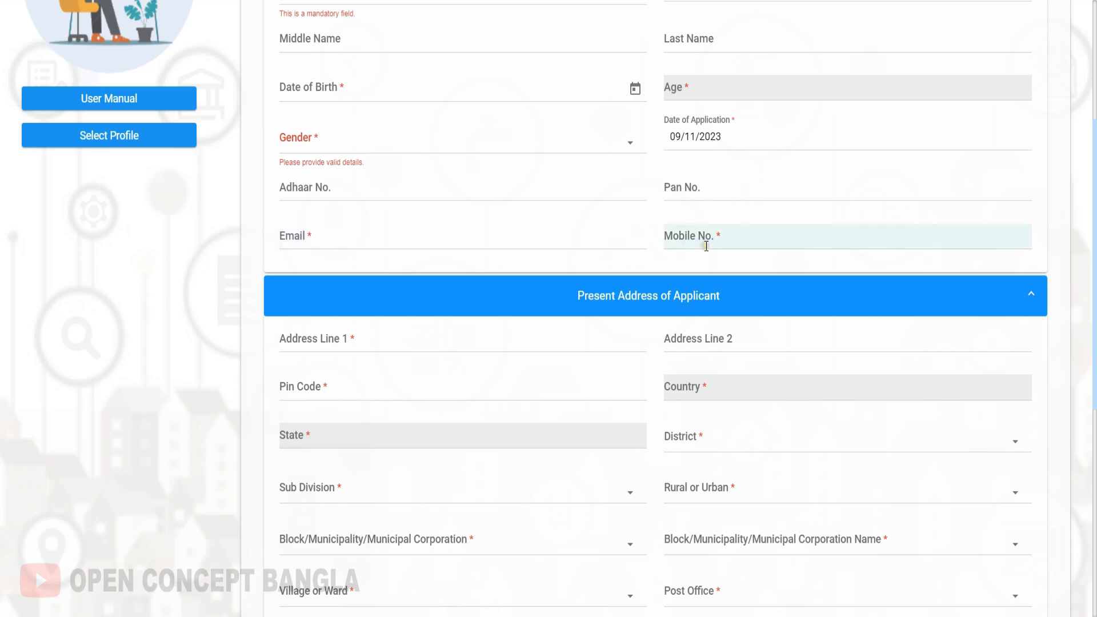
Examine the present address fields, including the Rural or Urban and Sub Division choices.
{"action": "scroll", "coordinate": [706, 246], "scroll_direction": "down", "scroll_amount": 4}
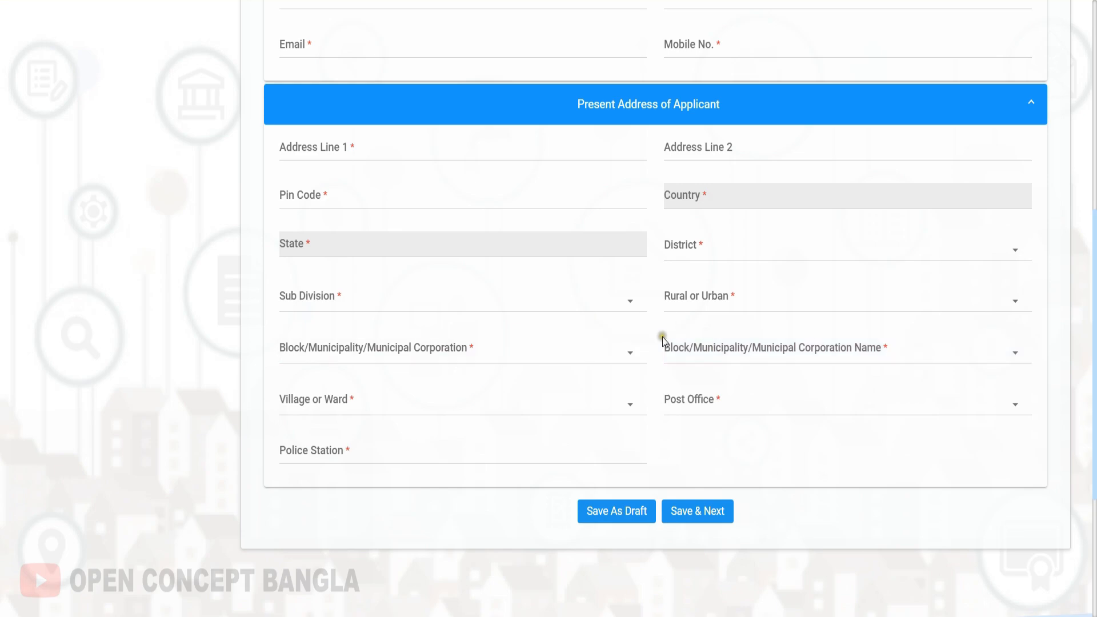
{"action": "left_click", "coordinate": [710, 301]}
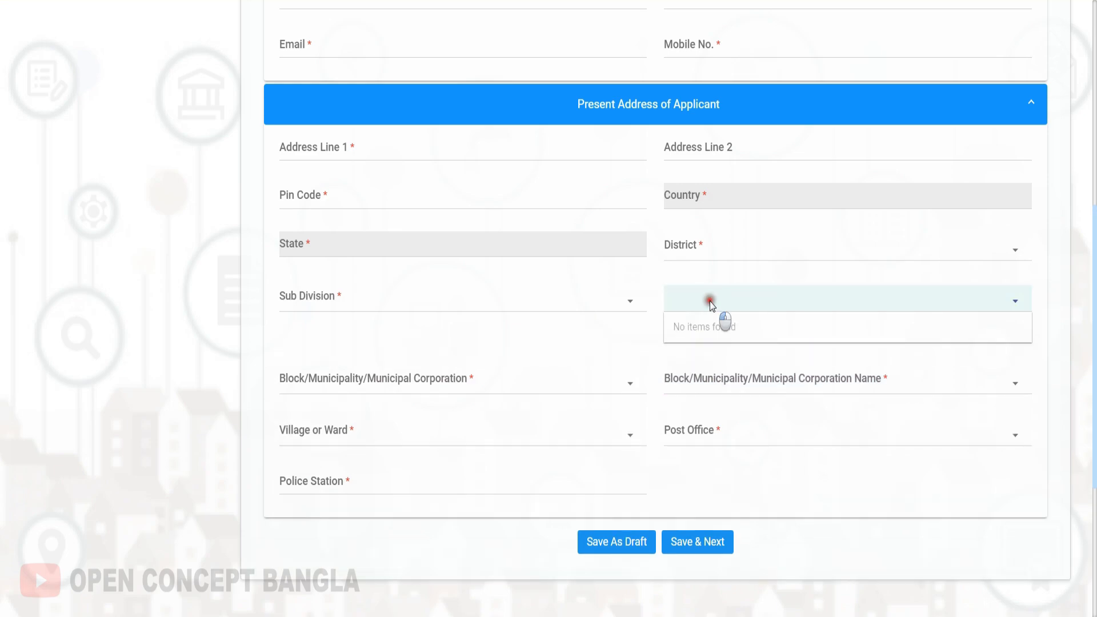
{"action": "left_click", "coordinate": [643, 299]}
{"action": "left_click", "coordinate": [649, 293]}
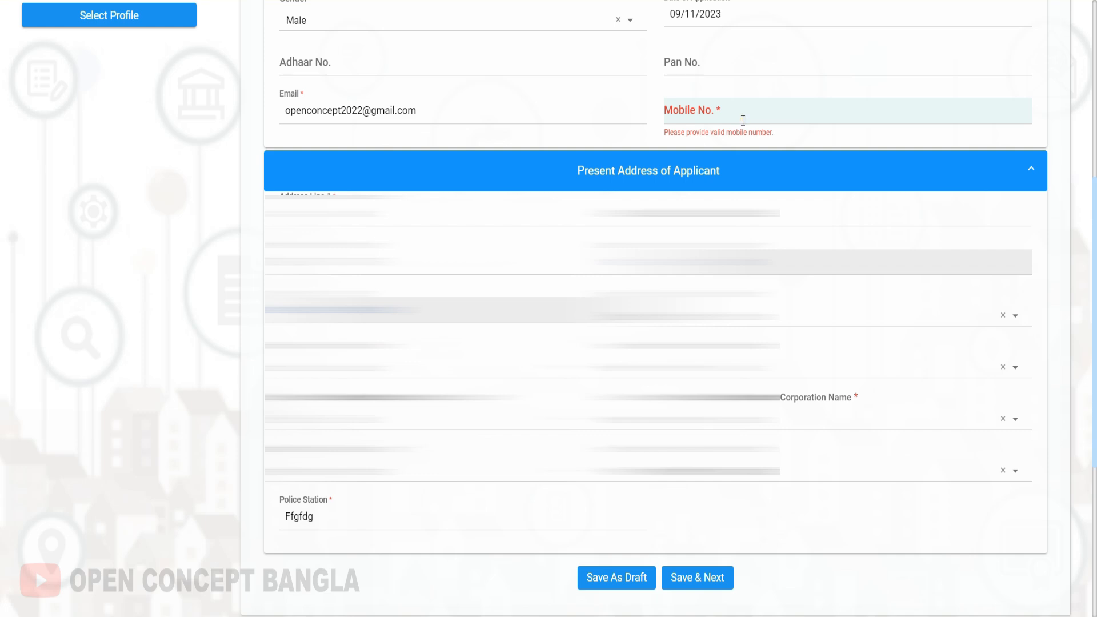
Enter the applicant's mobile number in the applicant's details.
{"action": "left_click", "coordinate": [743, 120]}
{"action": "type", "text": "9999999999"}
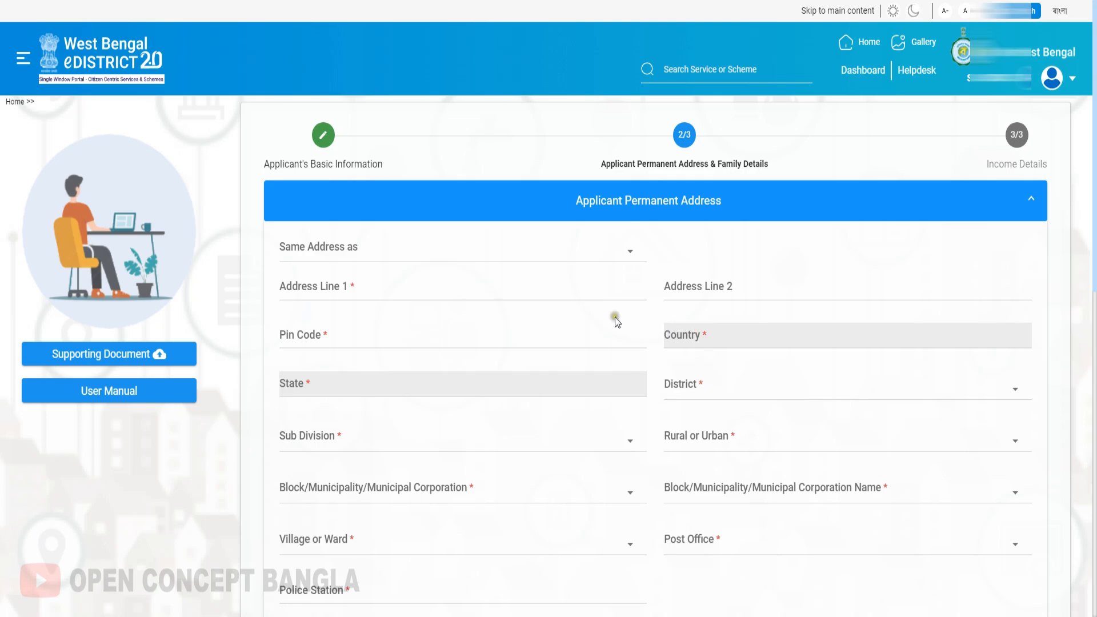
Examine the permanent address fields and the Applicant is Minor/Student field in the applicant's other details.
{"action": "scroll", "coordinate": [616, 319], "scroll_direction": "down", "scroll_amount": 1}
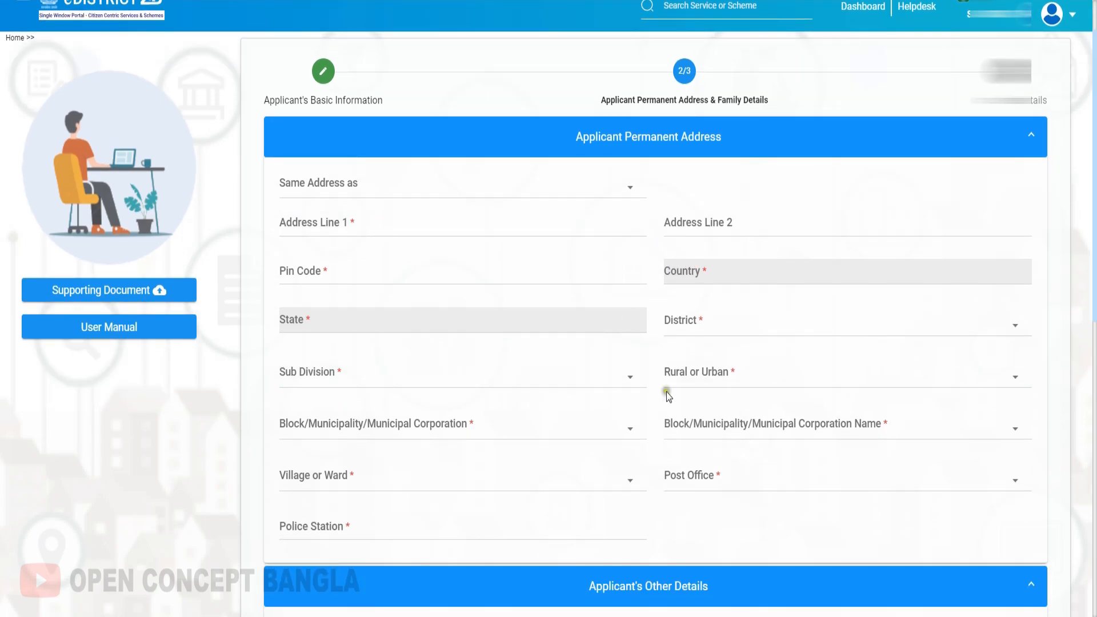
{"action": "scroll", "coordinate": [666, 449], "scroll_direction": "down", "scroll_amount": 3}
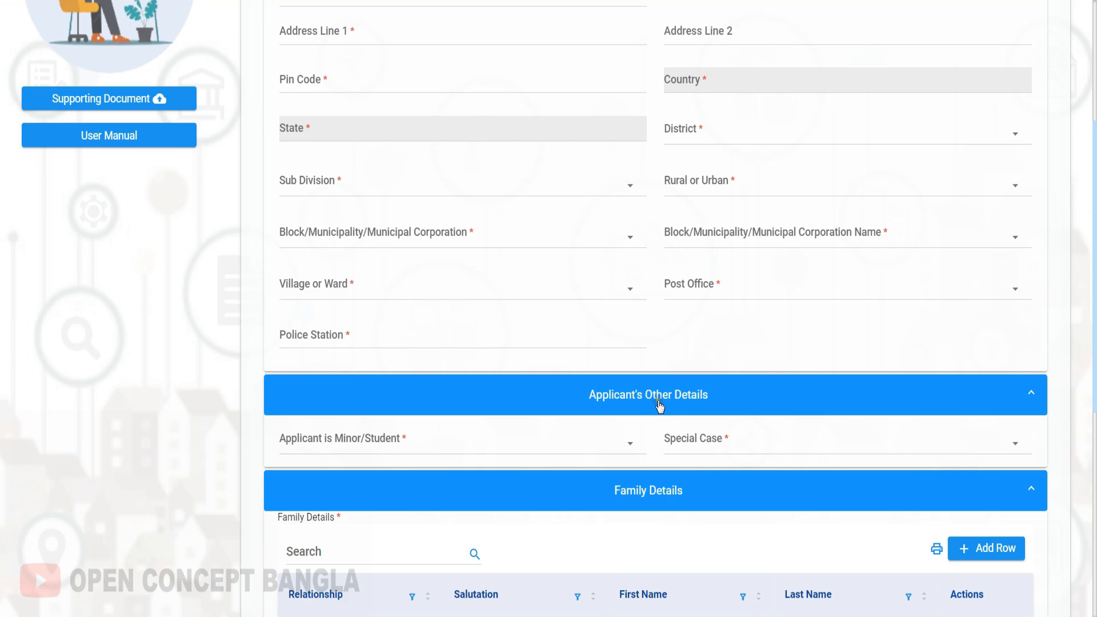
{"action": "scroll", "coordinate": [434, 407], "scroll_direction": "down", "scroll_amount": 2}
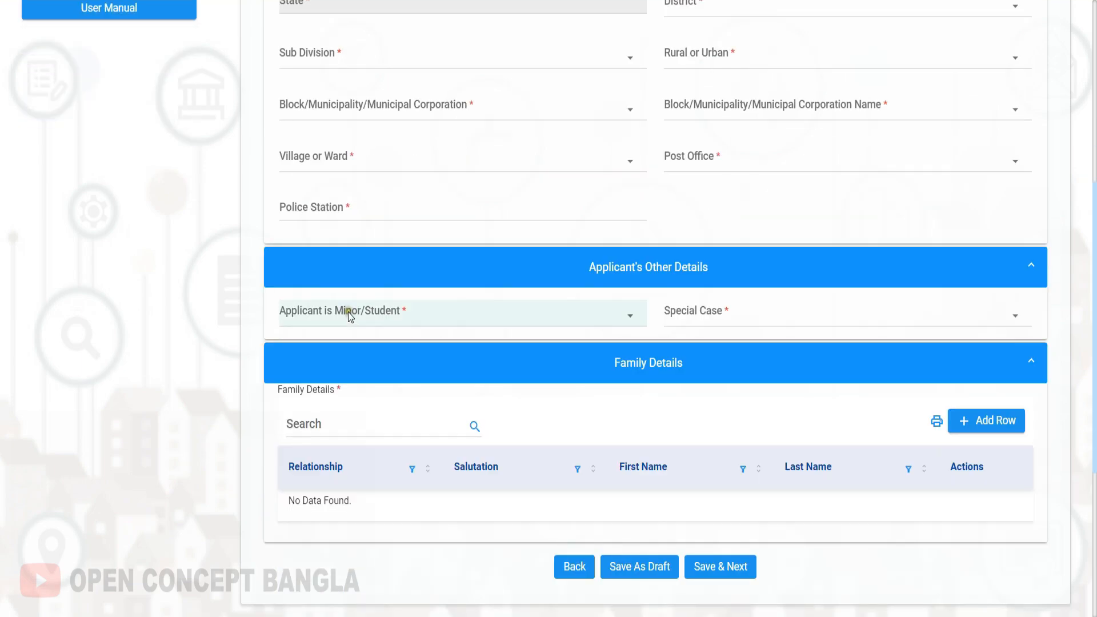
{"action": "left_click", "coordinate": [407, 313]}
{"action": "left_click", "coordinate": [247, 310]}
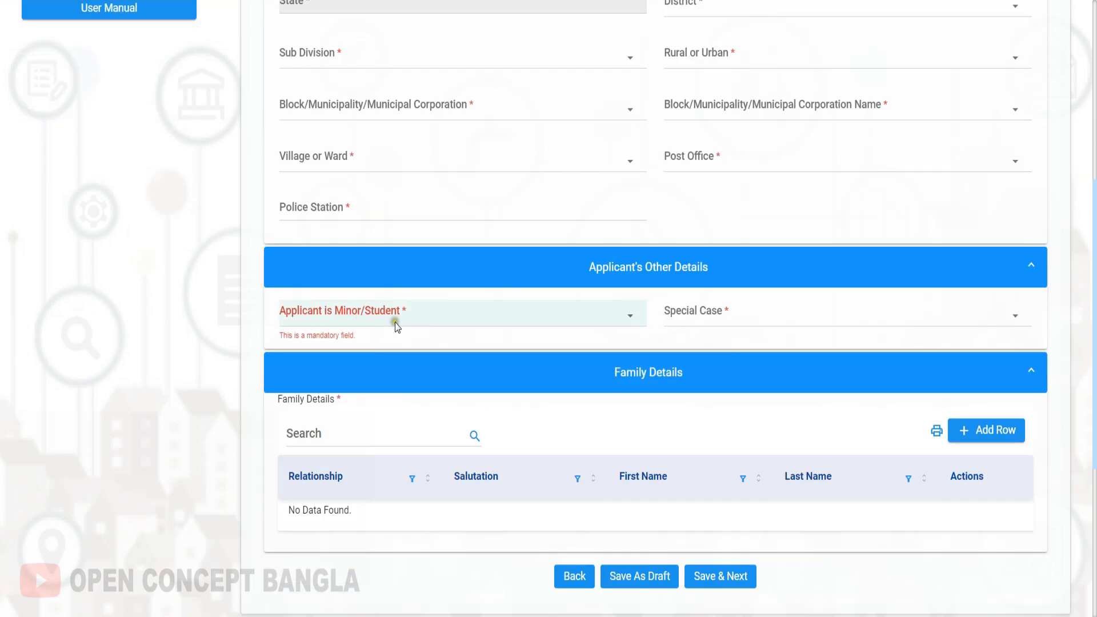
Look through the Special Case options in the applicant's other details and choose Not Applicable.
{"action": "left_click", "coordinate": [725, 311]}
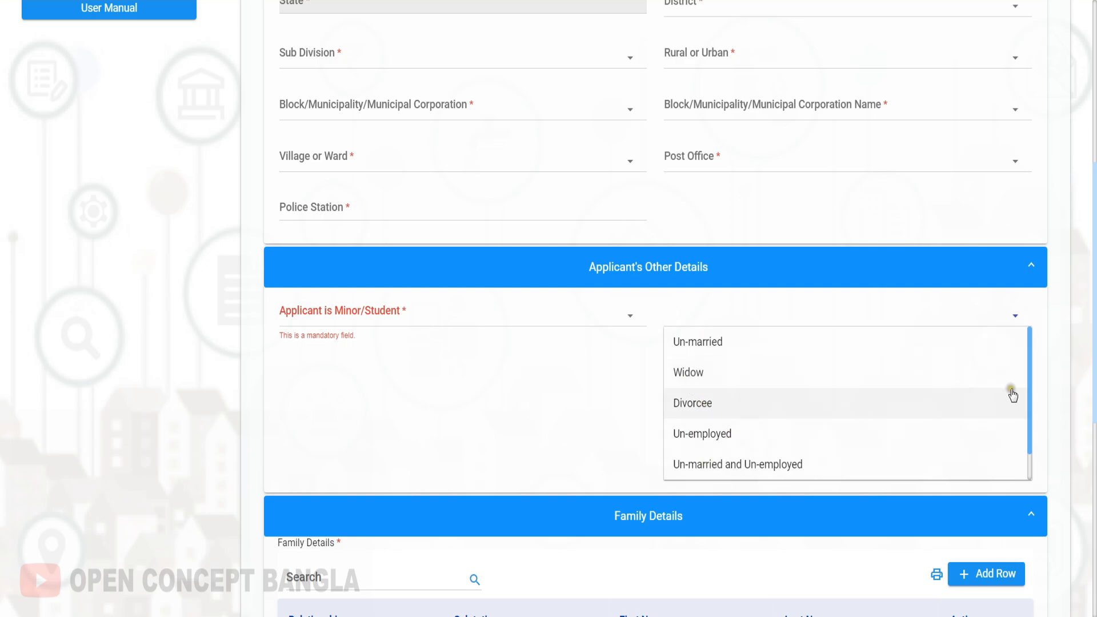
{"action": "scroll", "coordinate": [1034, 421], "scroll_direction": "down", "scroll_amount": 1}
{"action": "left_click", "coordinate": [1046, 400]}
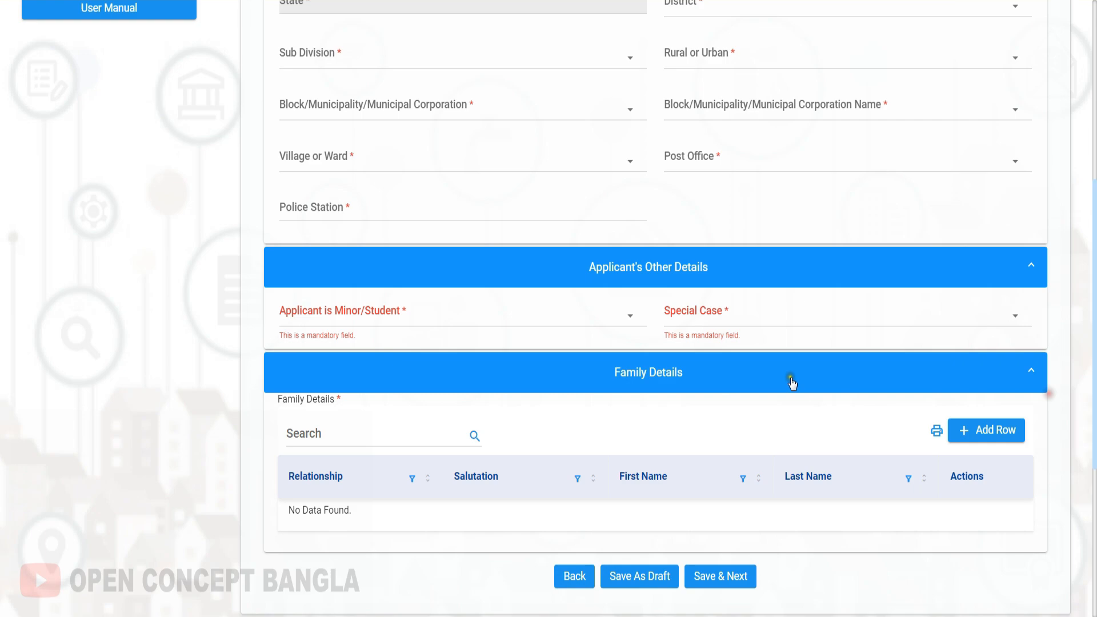
{"action": "left_click", "coordinate": [713, 309]}
{"action": "scroll", "coordinate": [759, 387], "scroll_direction": "down", "scroll_amount": 1}
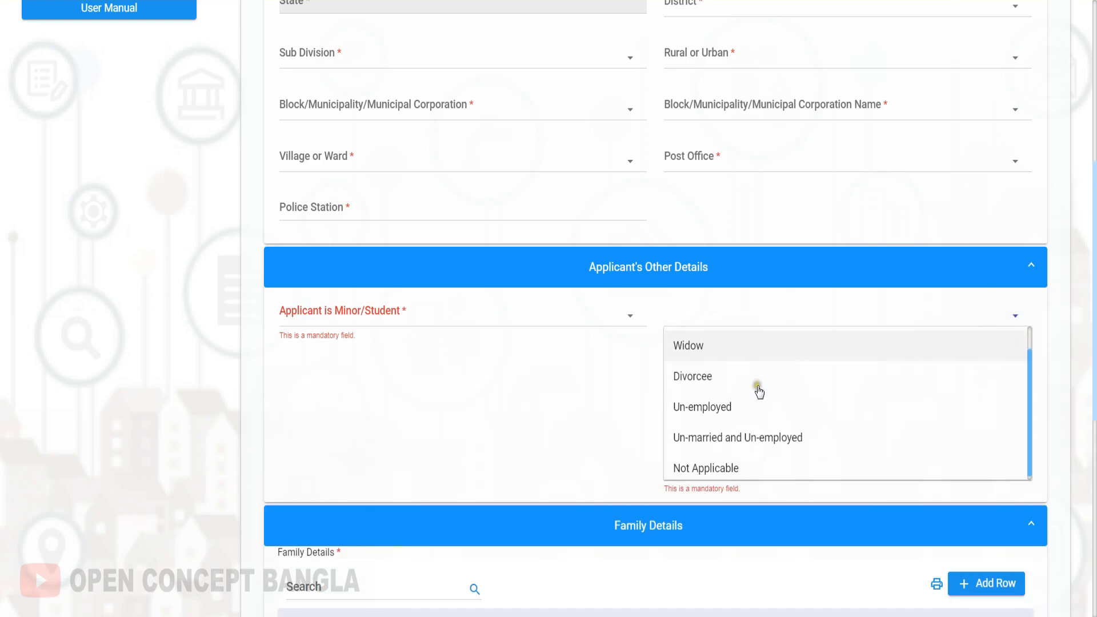
{"action": "left_click", "coordinate": [700, 464]}
{"action": "scroll", "coordinate": [700, 464], "scroll_direction": "down", "scroll_amount": 1}
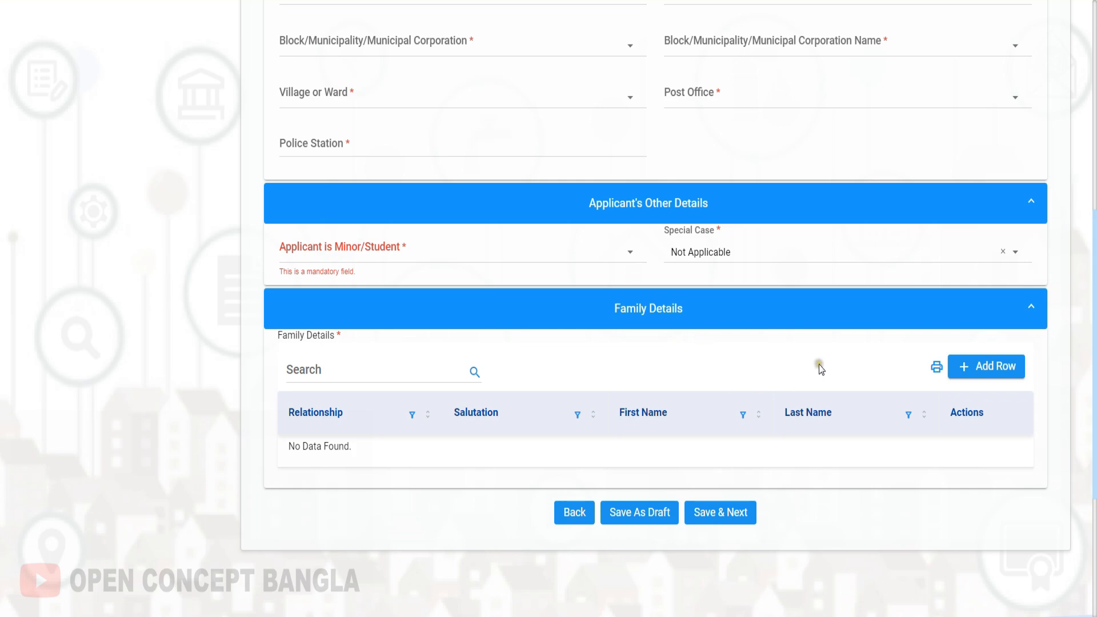
Add a Father entry with salutation Mr. and the guardian's first and last name to the family details, and save the page.
{"action": "left_click", "coordinate": [991, 374]}
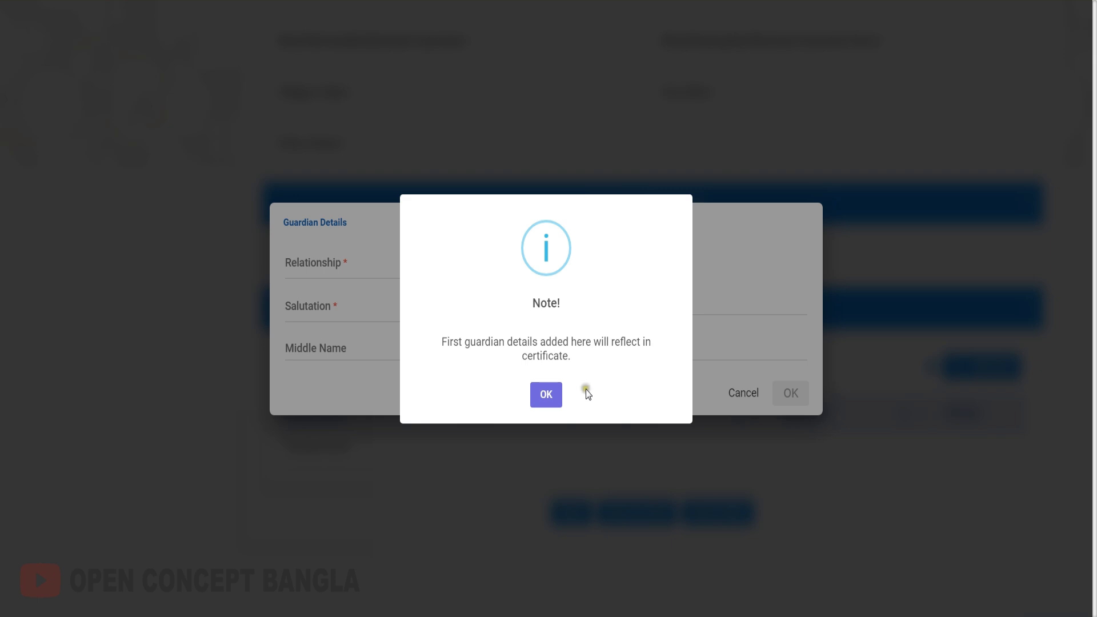
{"action": "left_click", "coordinate": [551, 403]}
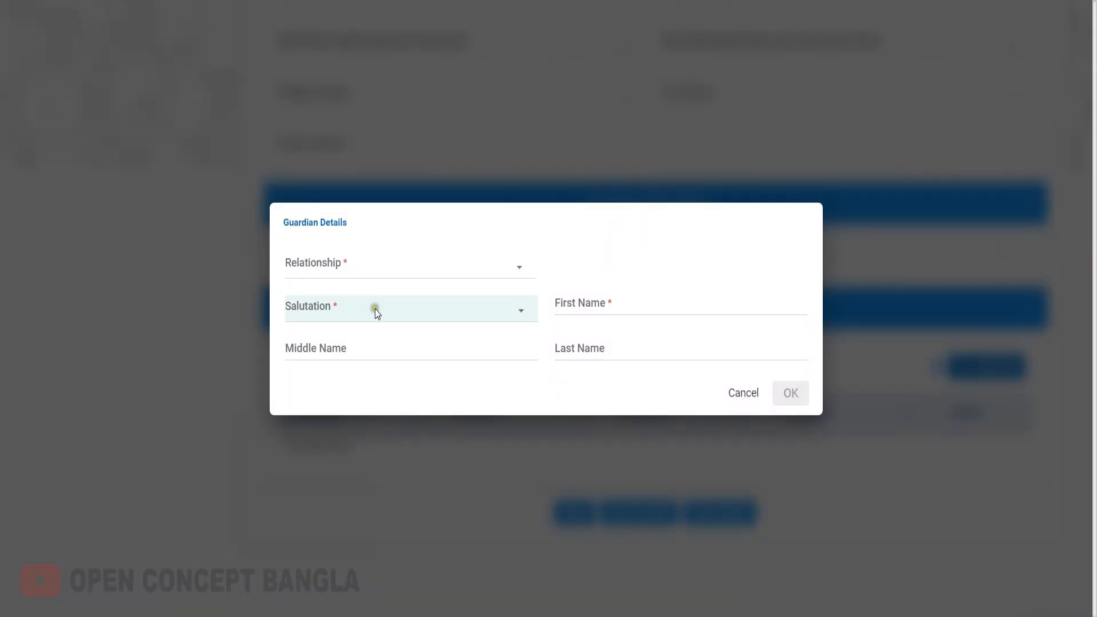
{"action": "left_click", "coordinate": [330, 267]}
{"action": "left_click", "coordinate": [306, 248]}
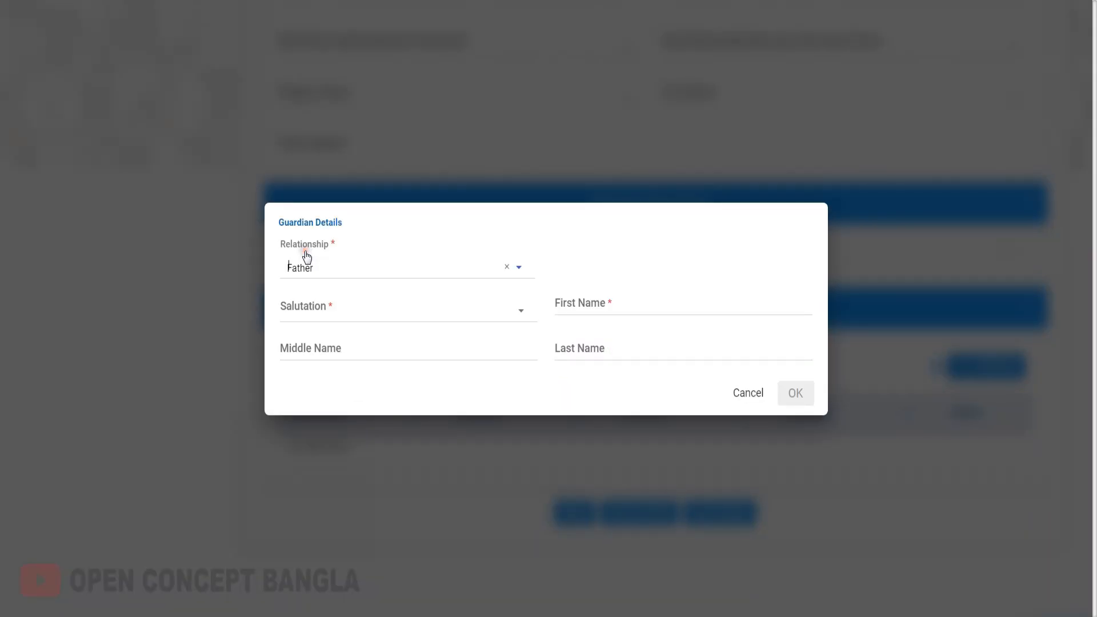
{"action": "left_click", "coordinate": [329, 270]}
{"action": "left_click", "coordinate": [583, 246]}
{"action": "left_click", "coordinate": [319, 309]}
{"action": "left_click", "coordinate": [414, 293]}
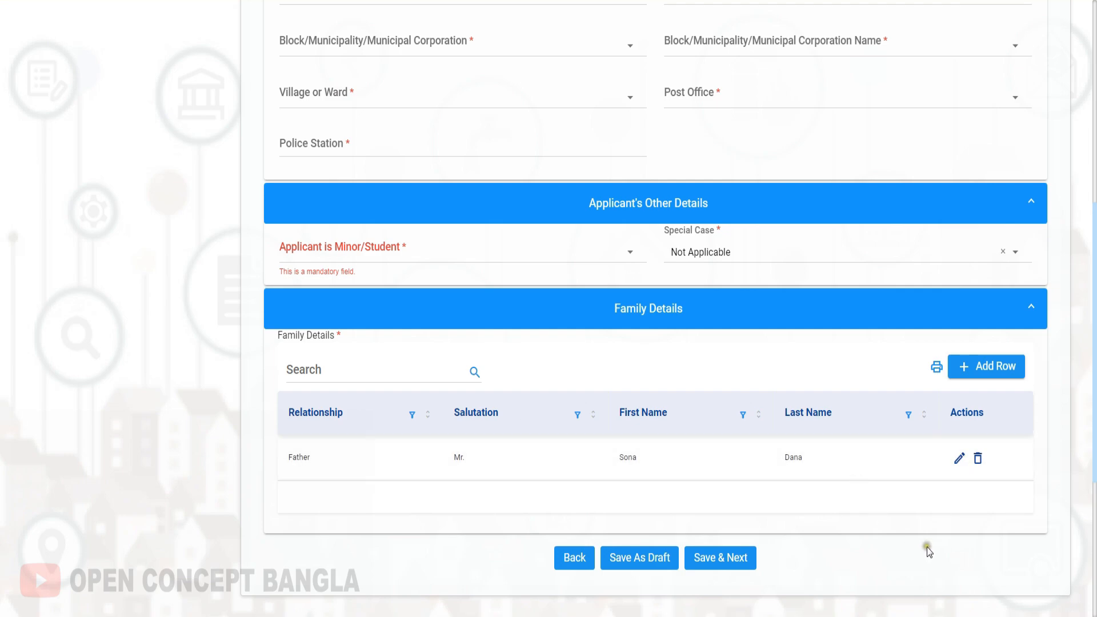
{"action": "scroll", "coordinate": [725, 415], "scroll_direction": "down", "scroll_amount": 5}
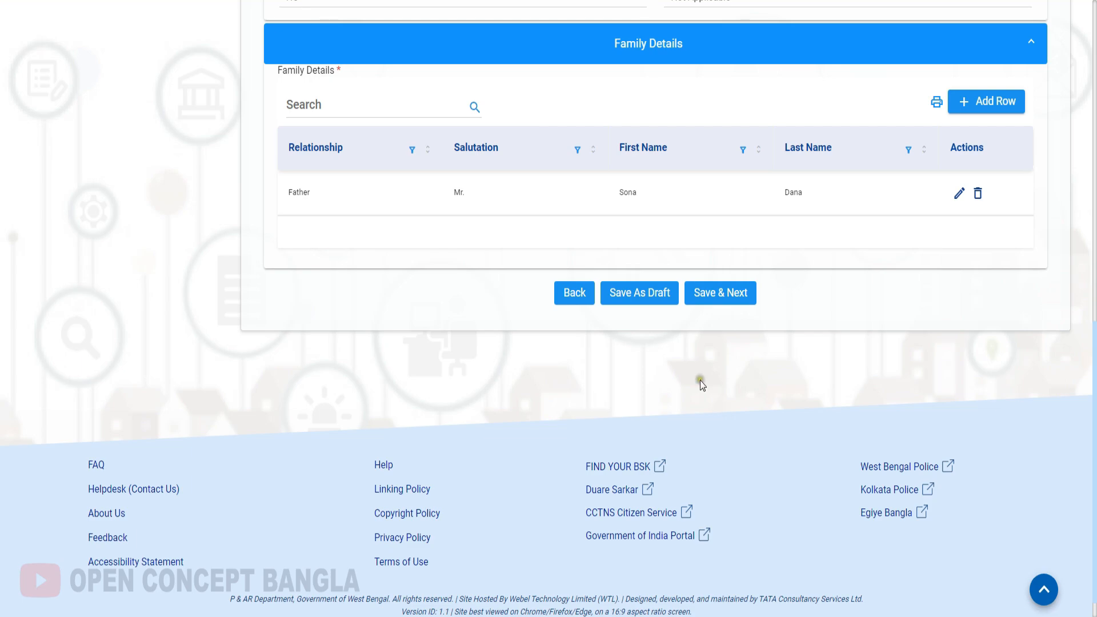
{"action": "left_click", "coordinate": [720, 293]}
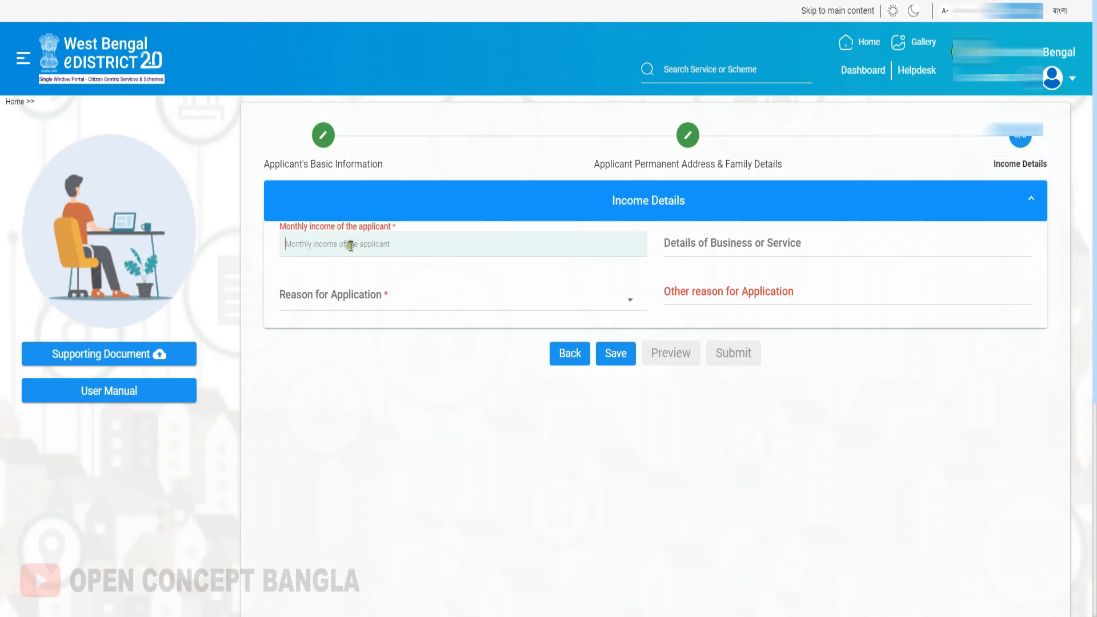
Fill in the income details with monthly income 5000, reason Other and other reason "kjkkjk", and save them.
{"action": "left_click", "coordinate": [399, 255]}
{"action": "left_click", "coordinate": [400, 303]}
{"action": "scroll", "coordinate": [346, 351], "scroll_direction": "down", "scroll_amount": 3}
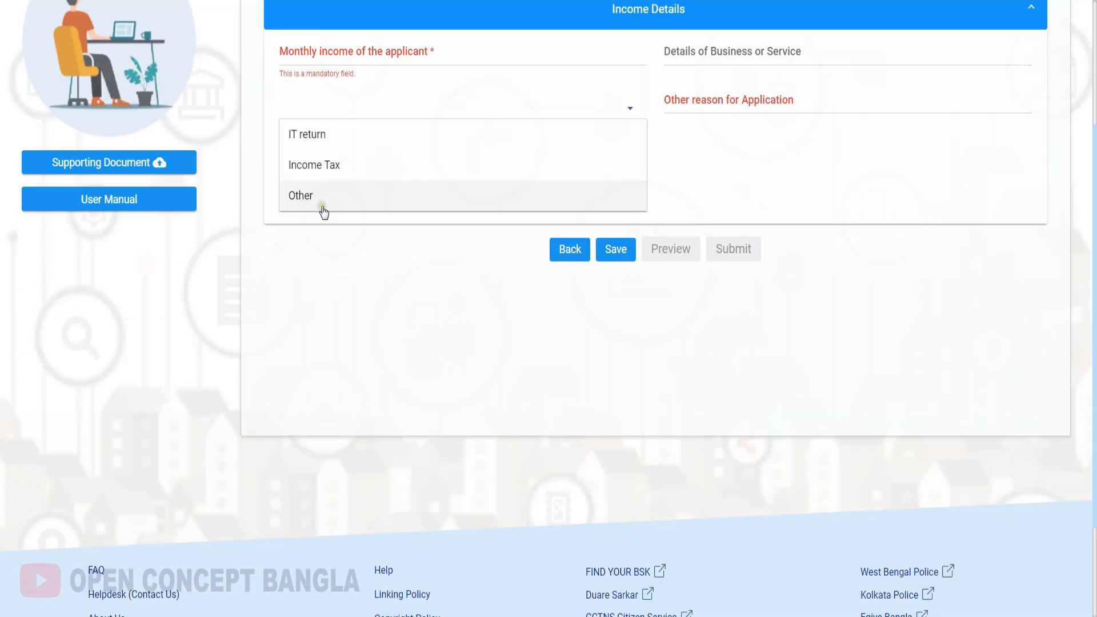
{"action": "left_click", "coordinate": [319, 200]}
{"action": "scroll", "coordinate": [339, 172], "scroll_direction": "up", "scroll_amount": 1}
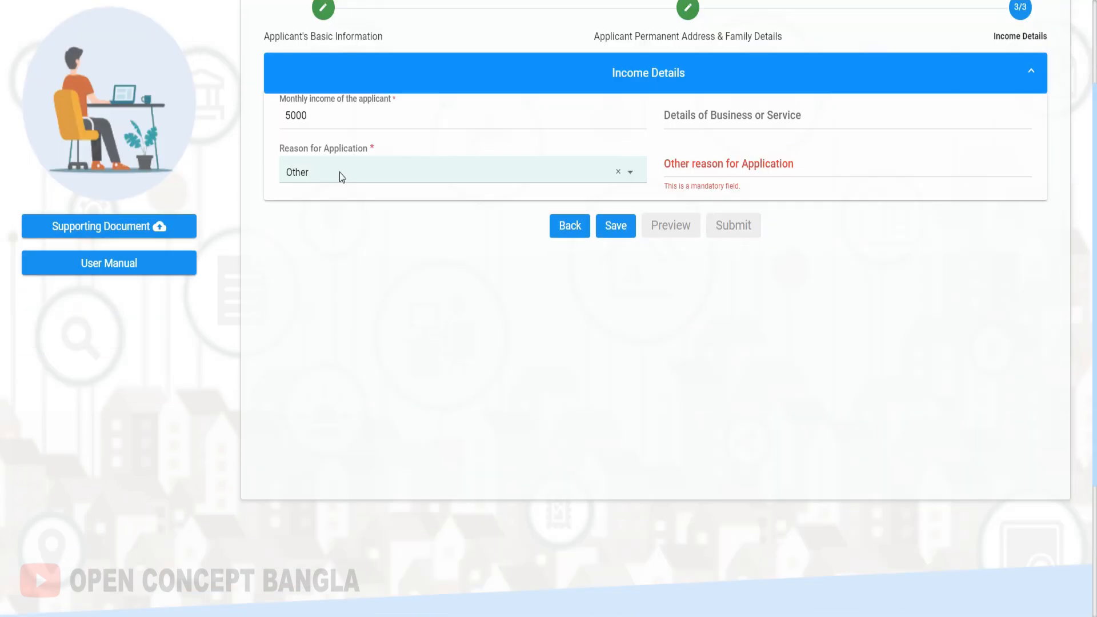
{"action": "left_click", "coordinate": [770, 173]}
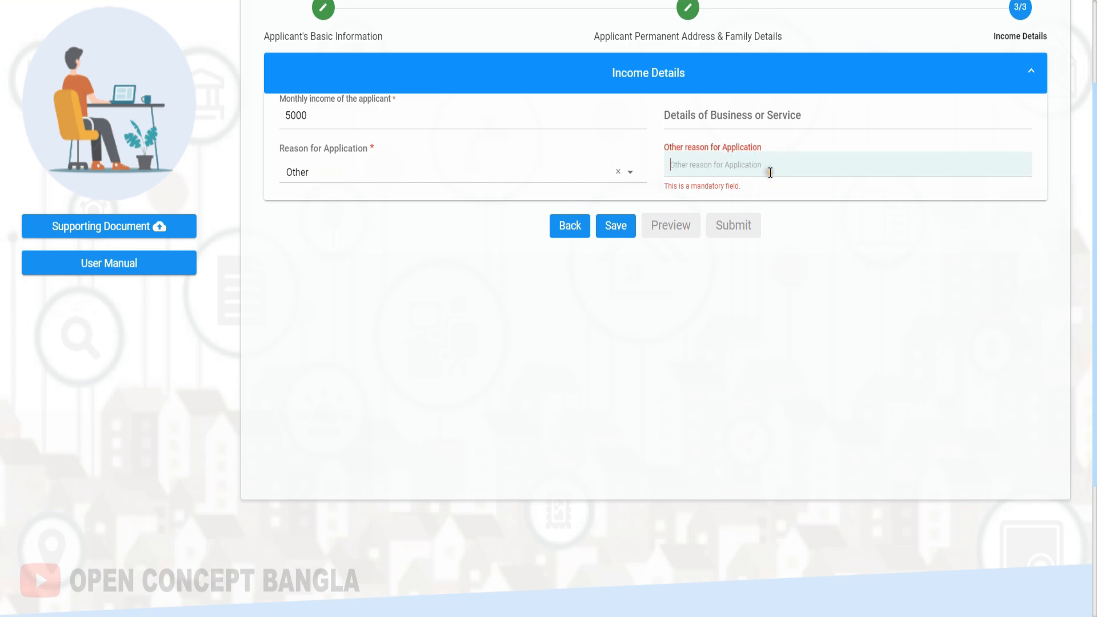
{"action": "type", "text": "kjkkjk"}
{"action": "left_click", "coordinate": [671, 198]}
{"action": "scroll", "coordinate": [680, 379], "scroll_direction": "up", "scroll_amount": 3}
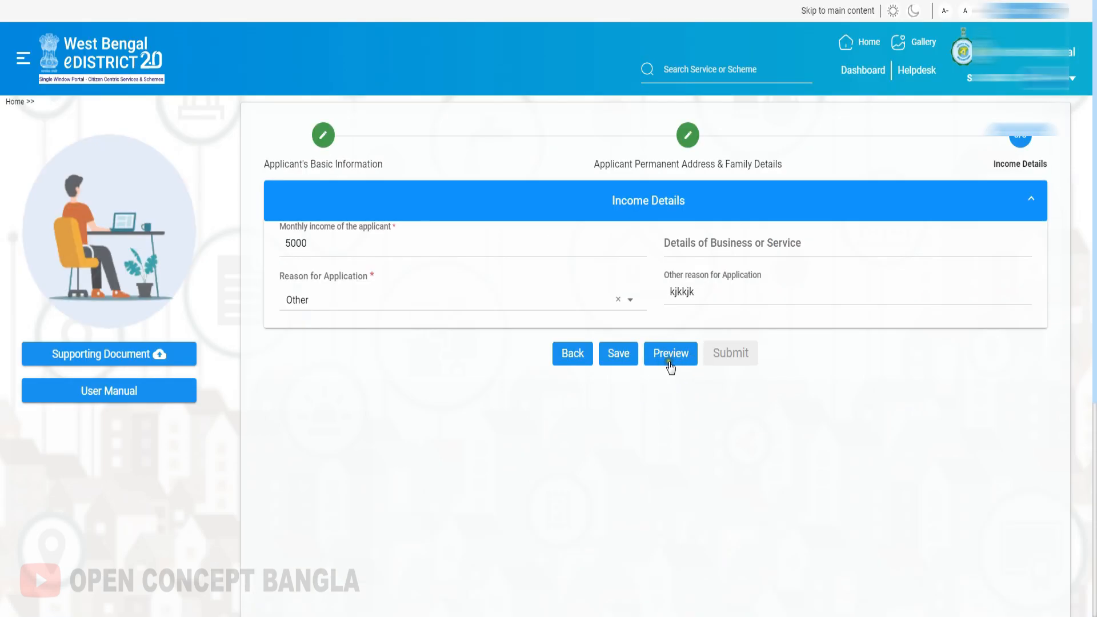
Preview the completed application and review the applicant details and present address in it.
{"action": "left_click", "coordinate": [671, 368]}
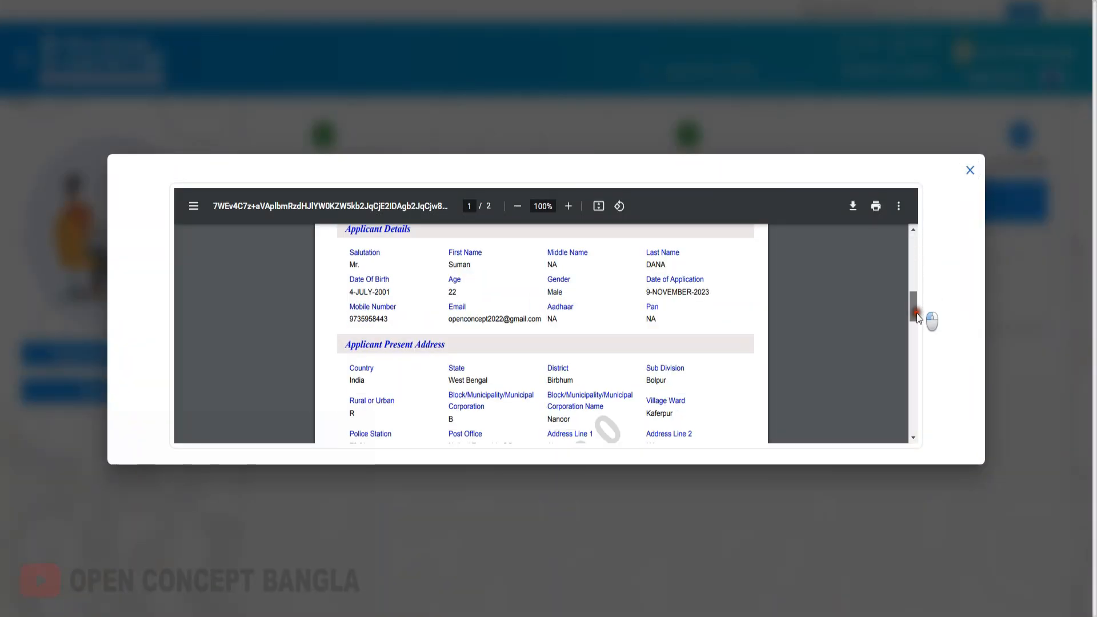
{"action": "scroll", "coordinate": [917, 318], "scroll_direction": "down", "scroll_amount": 5}
{"action": "scroll", "coordinate": [755, 352], "scroll_direction": "up", "scroll_amount": 3}
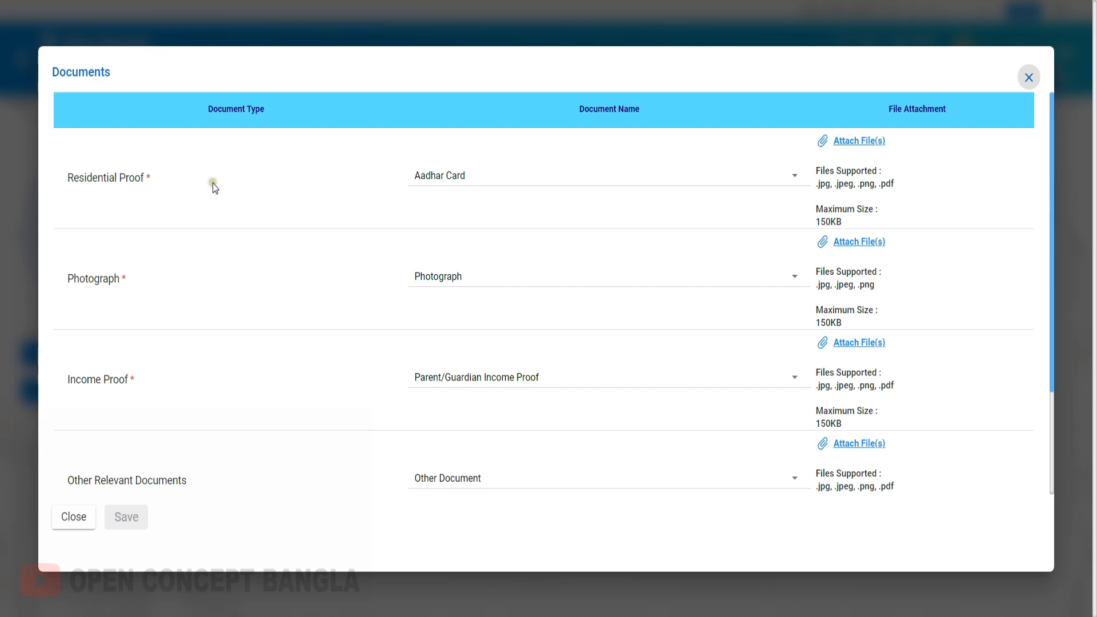
Look through the accepted Residential Proof documents in the supporting documents, keeping Aadhar Card as the choice.
{"action": "left_click", "coordinate": [464, 178]}
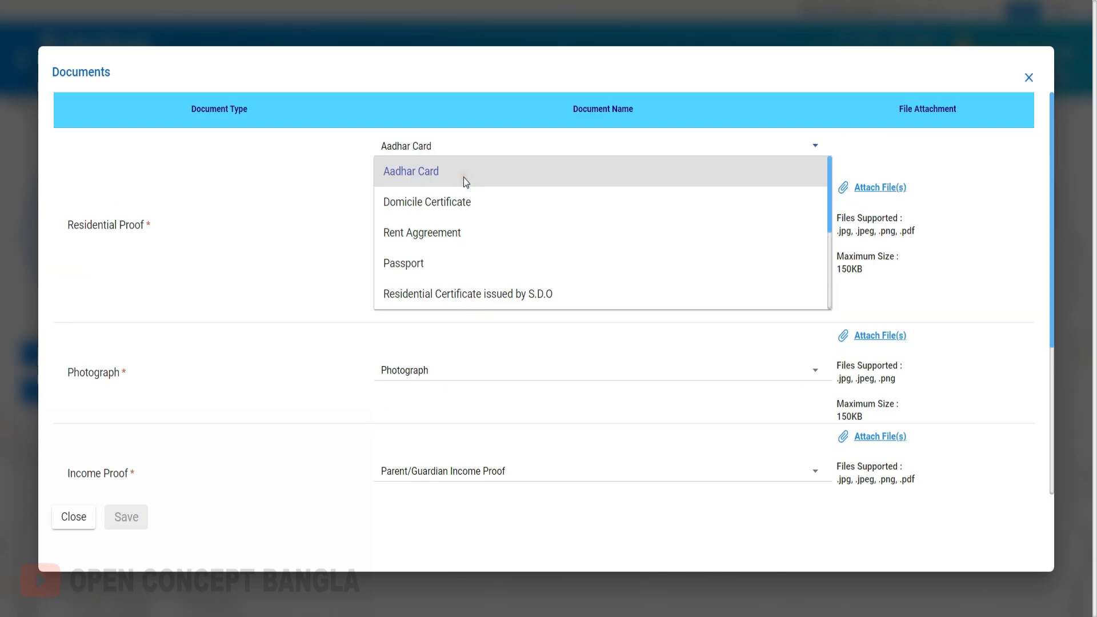
{"action": "scroll", "coordinate": [444, 267], "scroll_direction": "down", "scroll_amount": 3}
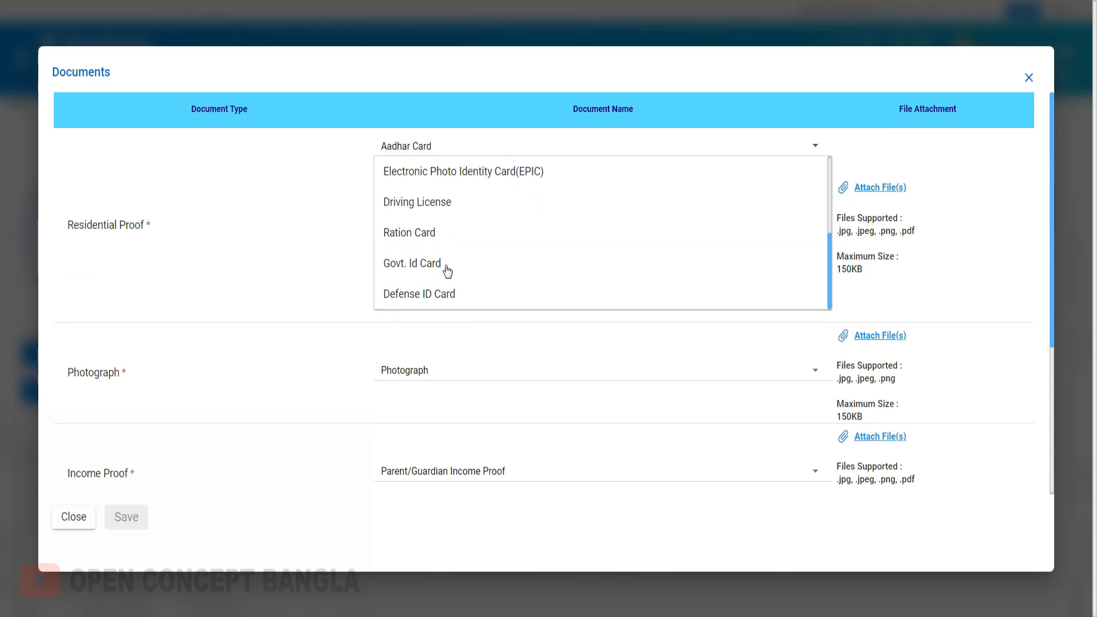
{"action": "scroll", "coordinate": [447, 272], "scroll_direction": "up", "scroll_amount": 3}
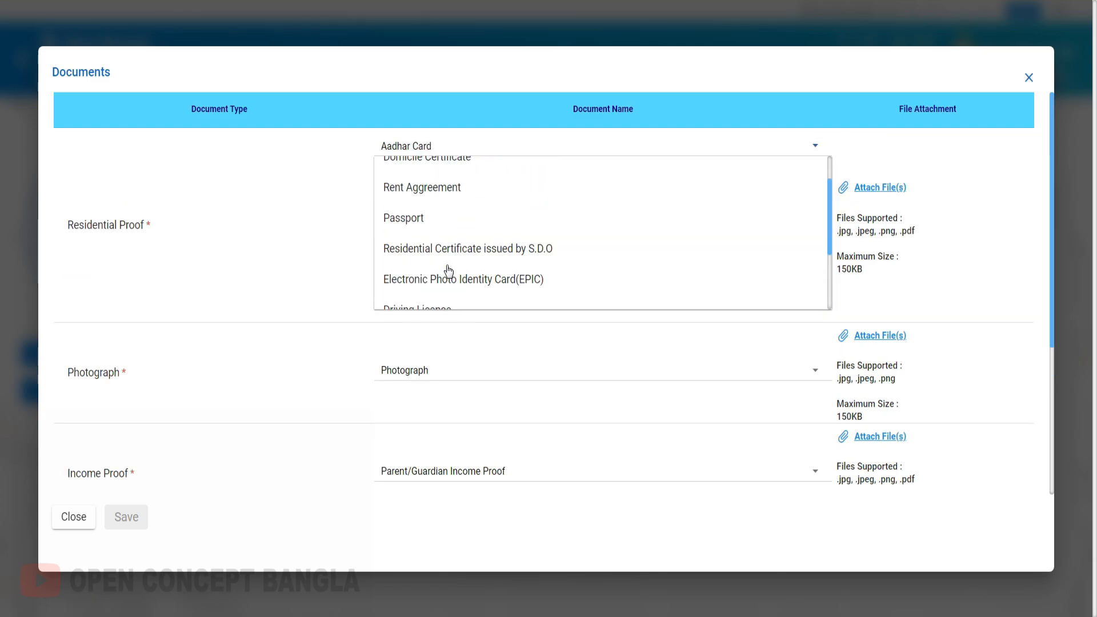
{"action": "left_click", "coordinate": [303, 192]}
{"action": "left_click", "coordinate": [448, 175]}
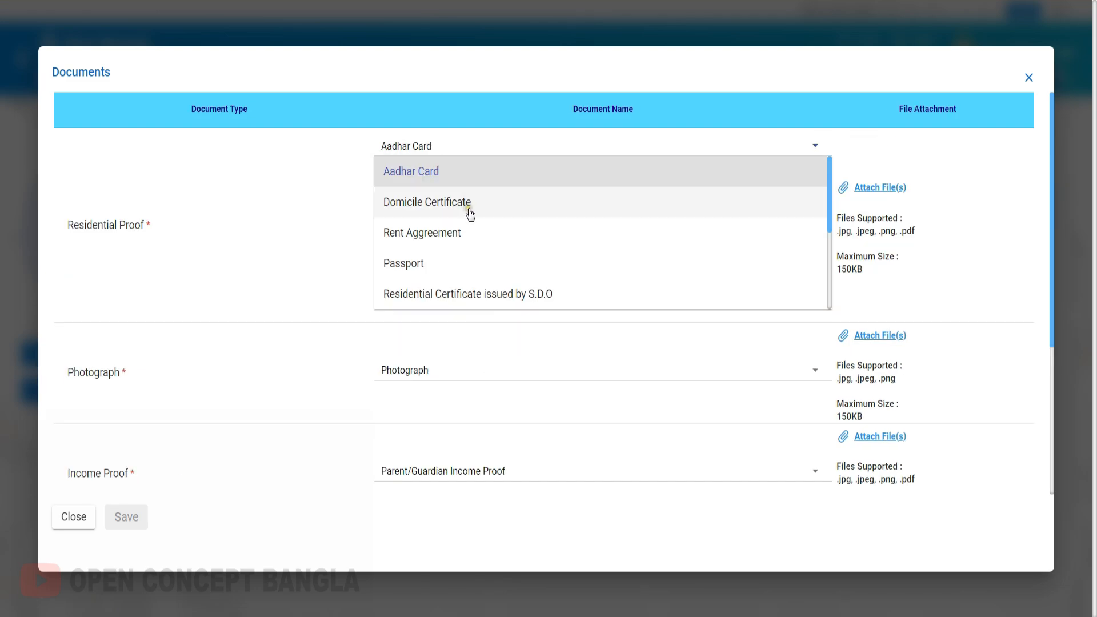
{"action": "scroll", "coordinate": [448, 180], "scroll_direction": "down", "scroll_amount": 4}
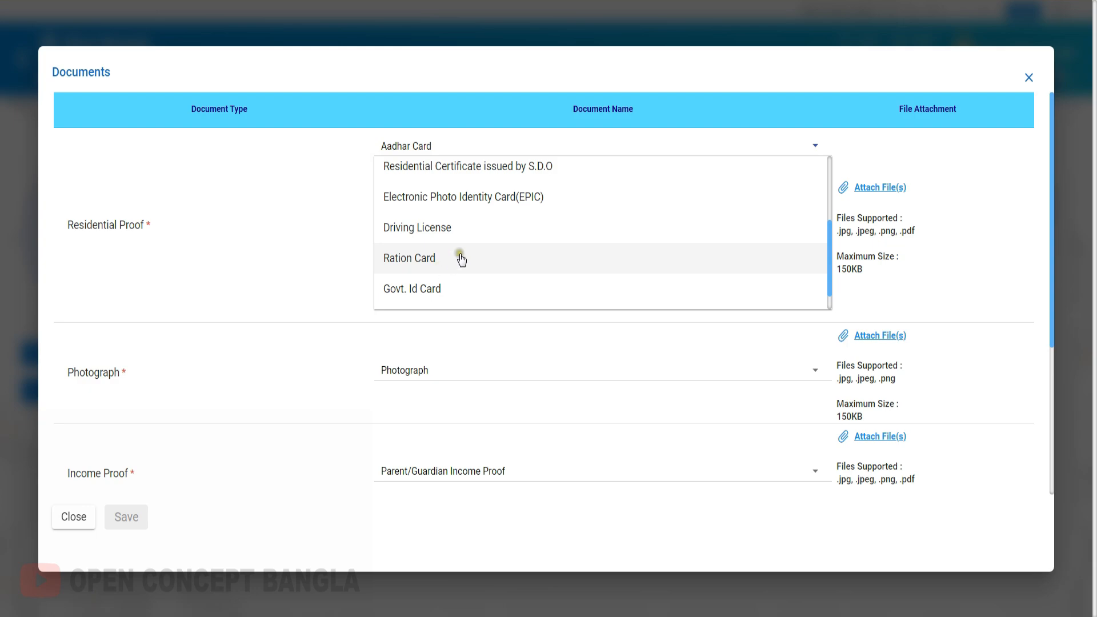
{"action": "scroll", "coordinate": [477, 206], "scroll_direction": "up", "scroll_amount": 2}
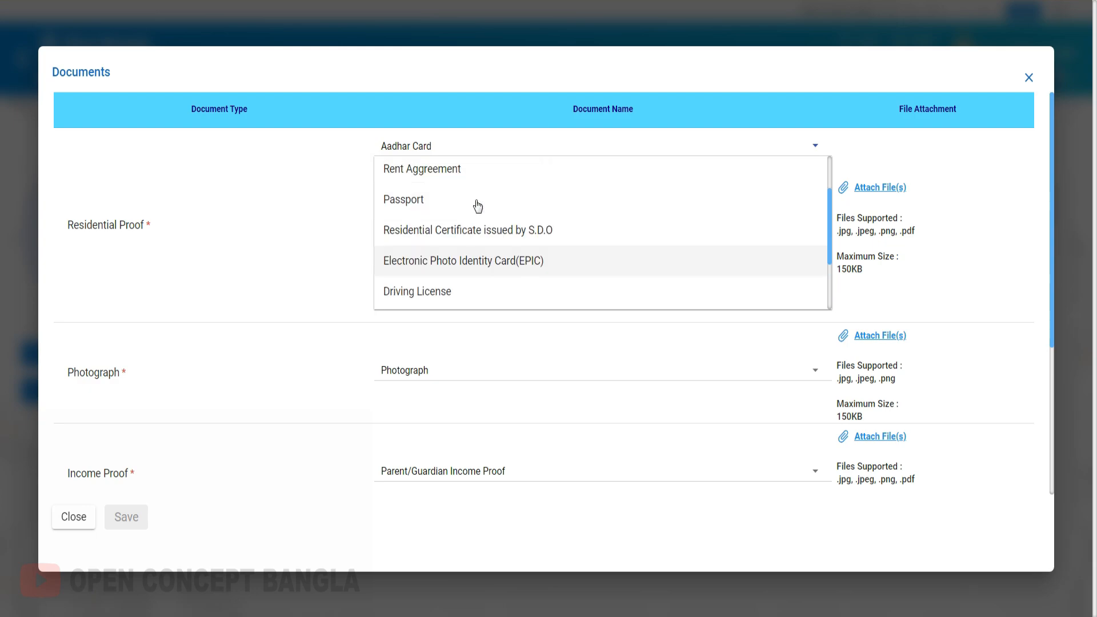
{"action": "left_click", "coordinate": [134, 309]}
Look through the accepted Income Proof documents, keeping Parent/Guardian Income Proof as the choice.
{"action": "scroll", "coordinate": [396, 368], "scroll_direction": "down", "scroll_amount": 3}
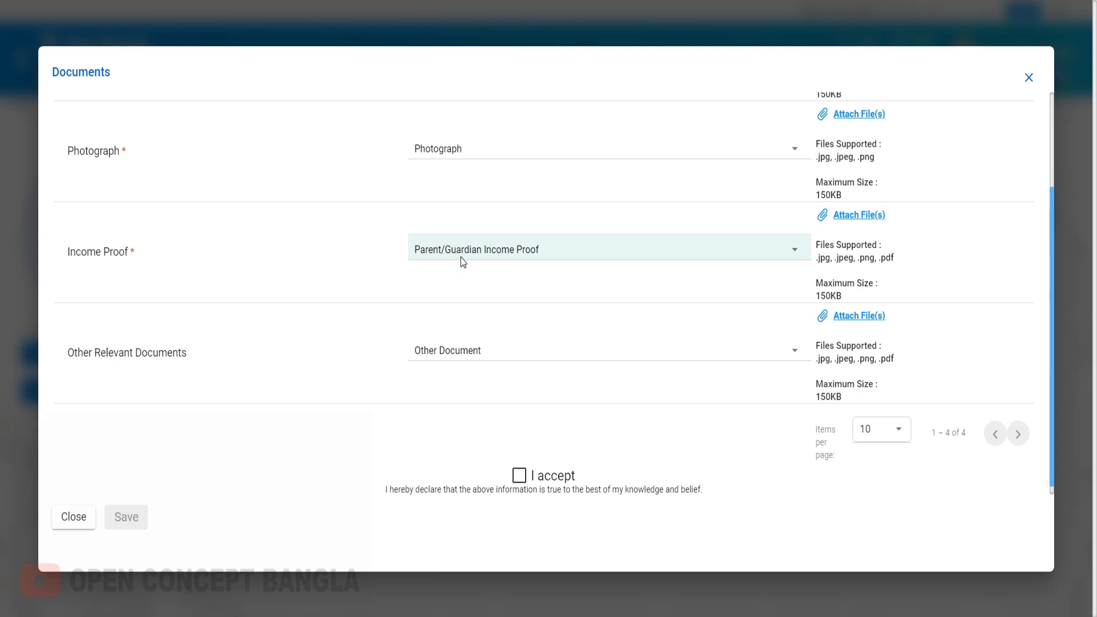
{"action": "left_click", "coordinate": [463, 262]}
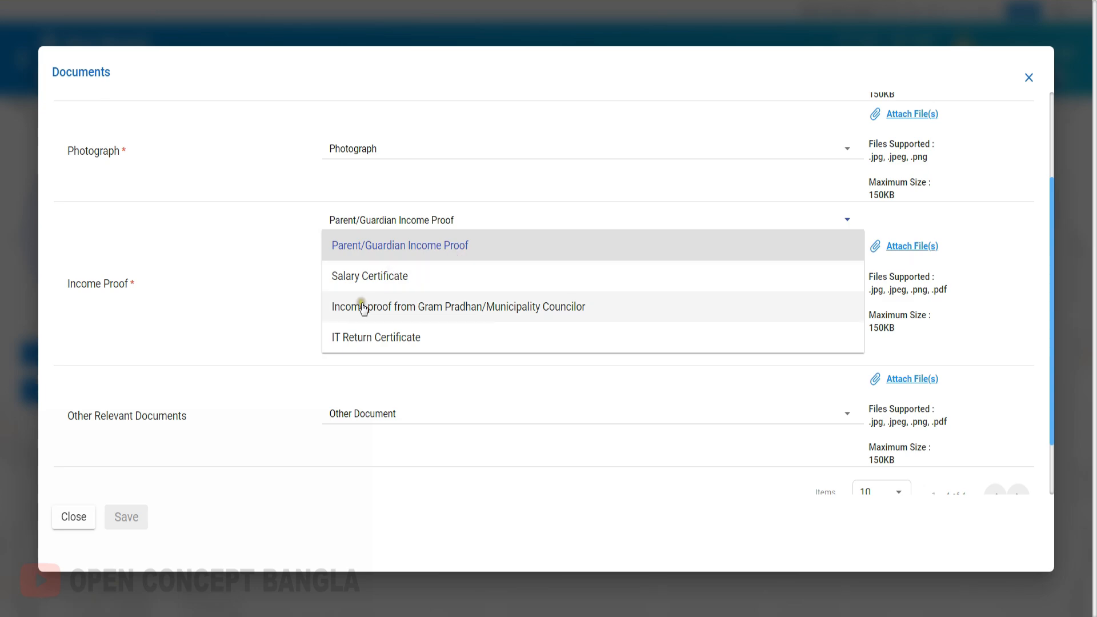
{"action": "left_click", "coordinate": [412, 252]}
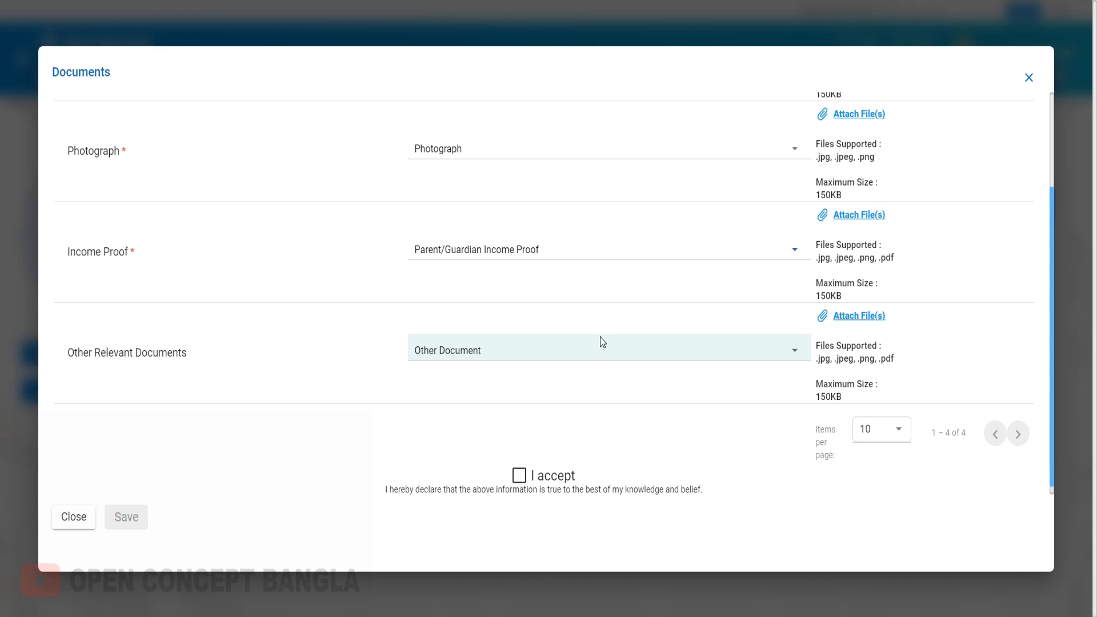
{"action": "left_click", "coordinate": [554, 273]}
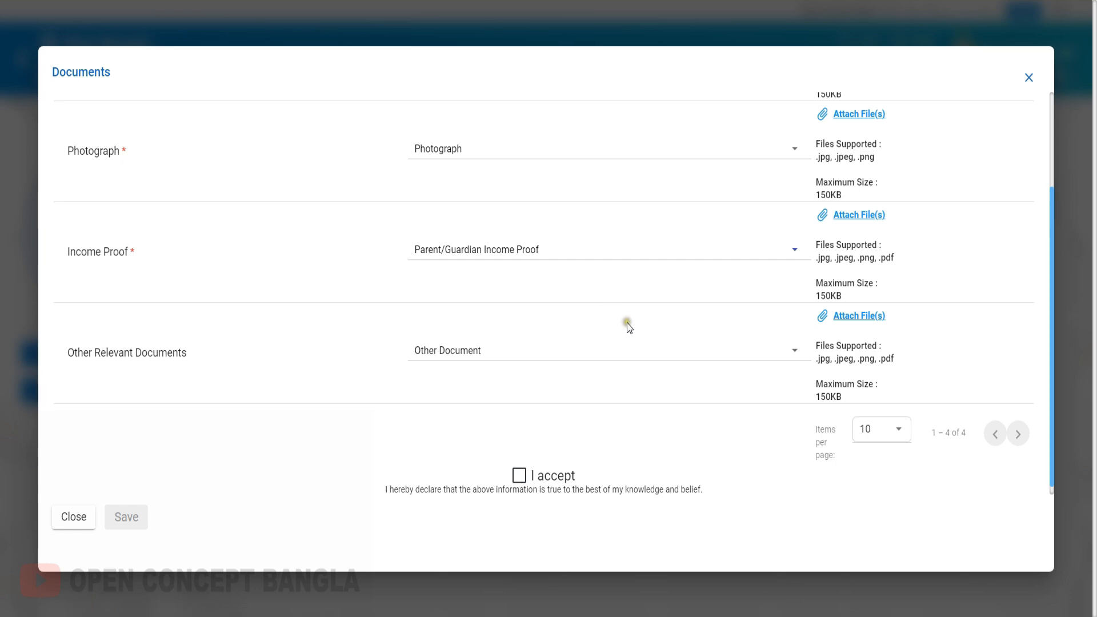
Check the document options for Other Relevant Documents and accept the declaration that the information is true.
{"action": "left_click", "coordinate": [462, 351]}
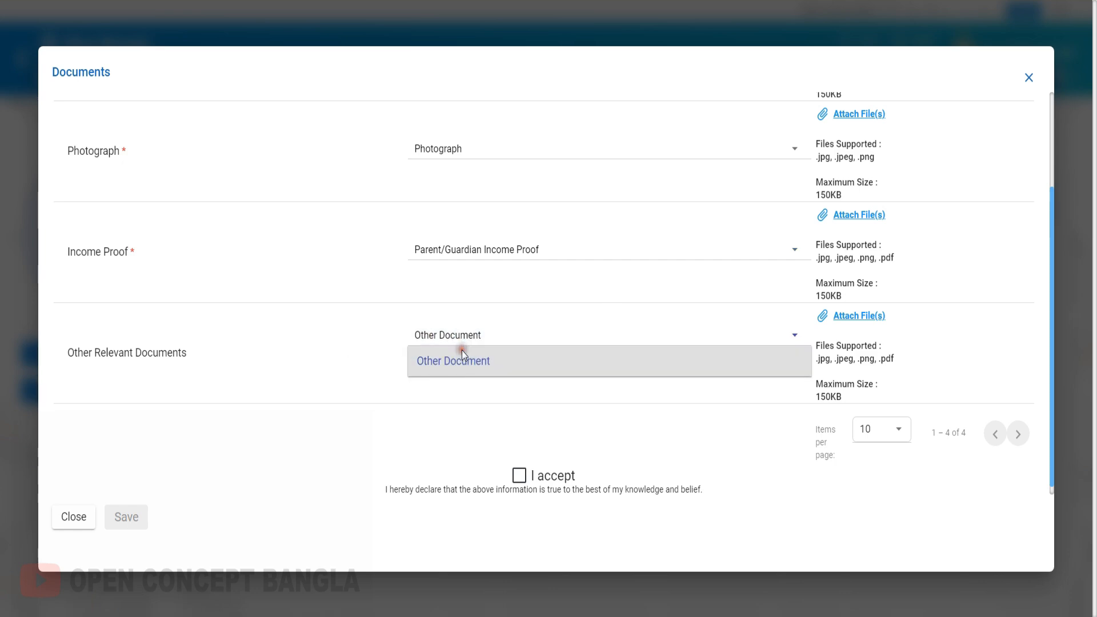
{"action": "left_click", "coordinate": [379, 372]}
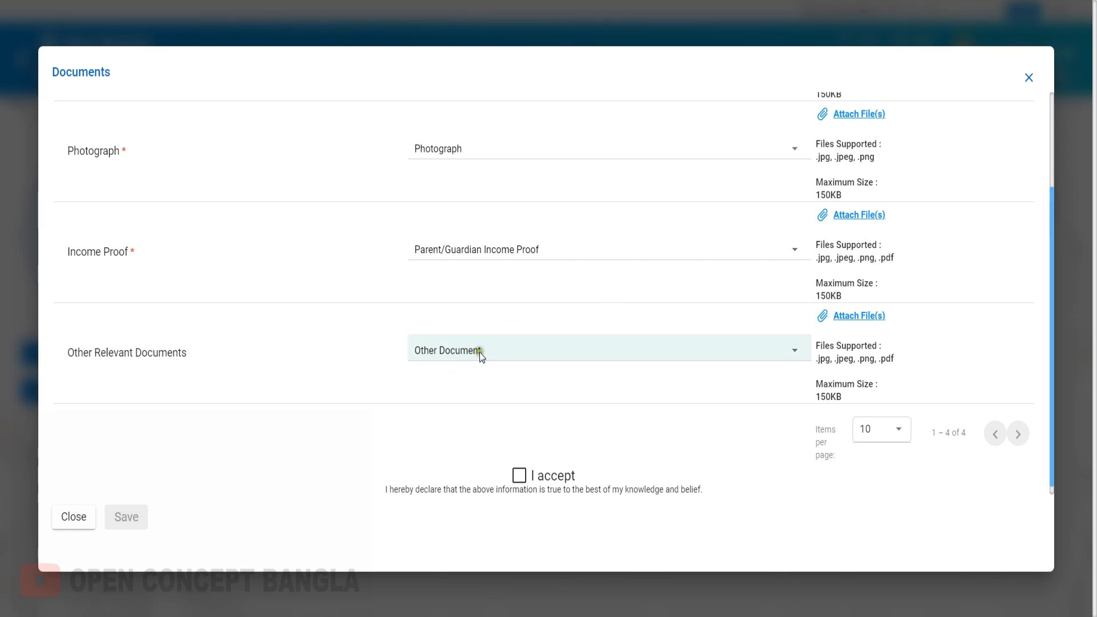
{"action": "left_click", "coordinate": [519, 480]}
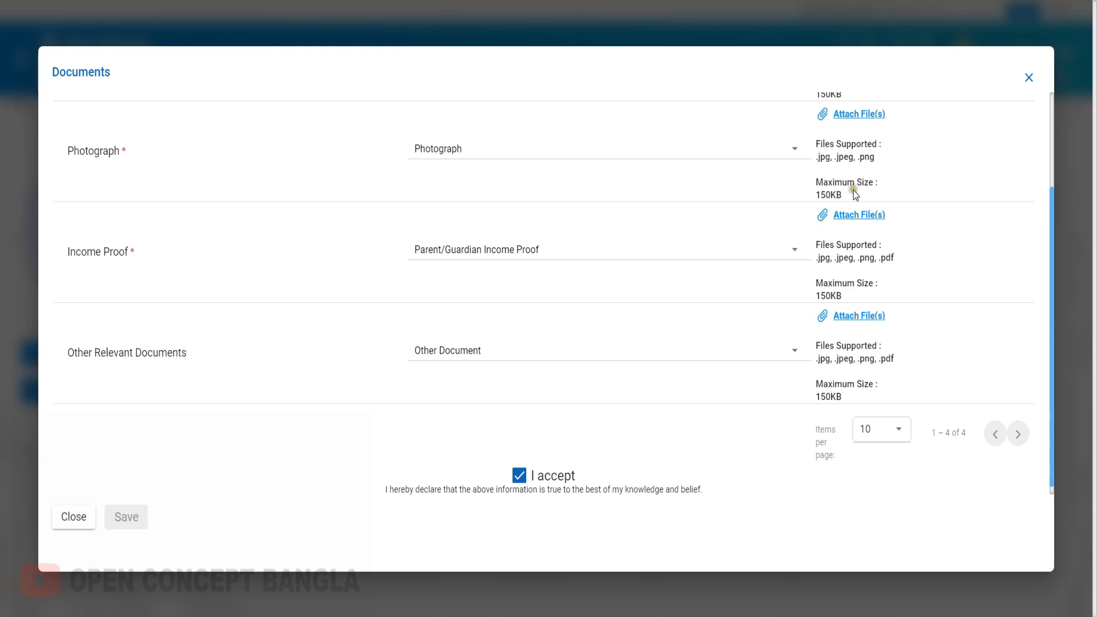
{"action": "scroll", "coordinate": [854, 188], "scroll_direction": "up", "scroll_amount": 3}
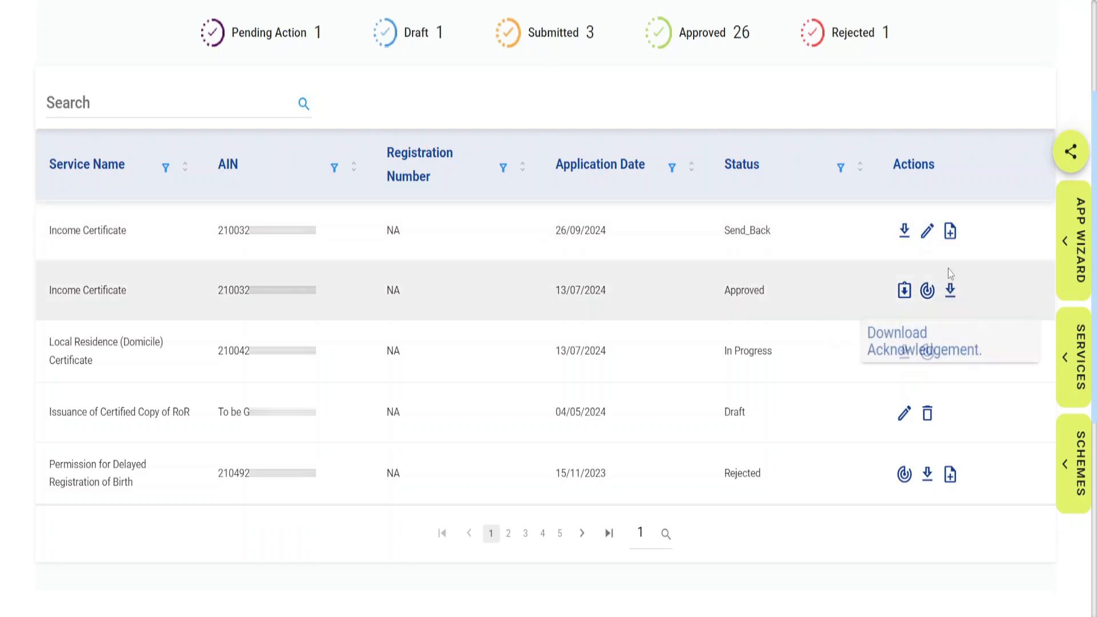
Read the send-back remarks of the Income Certificate application and the rejection remarks of the delayed birth registration application.
{"action": "left_click", "coordinate": [950, 234]}
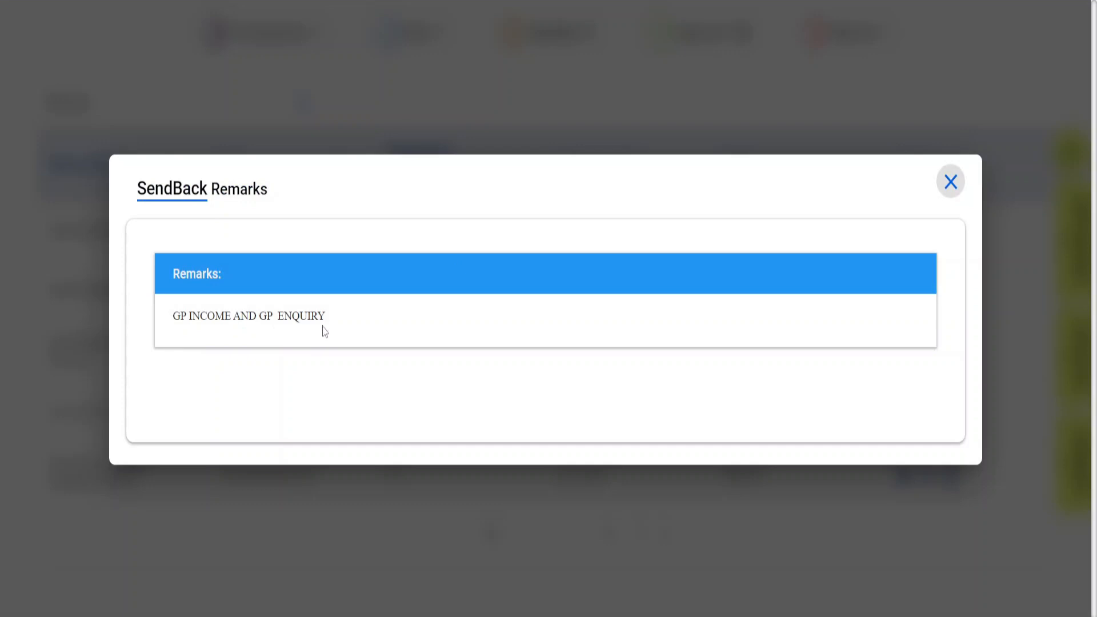
{"action": "left_click", "coordinate": [950, 191]}
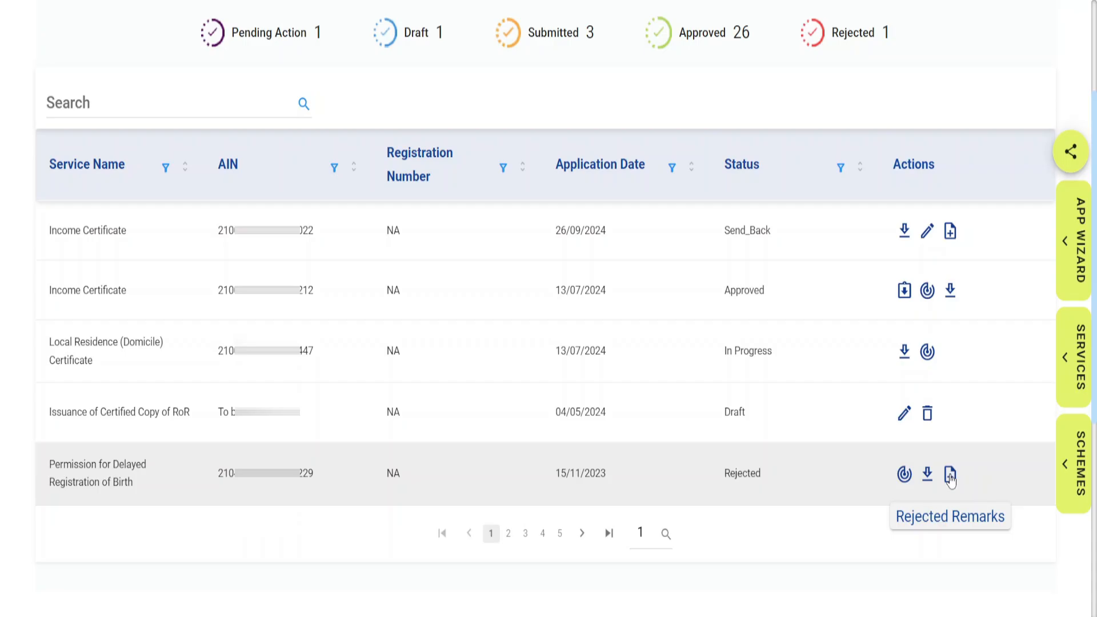
{"action": "left_click", "coordinate": [951, 476]}
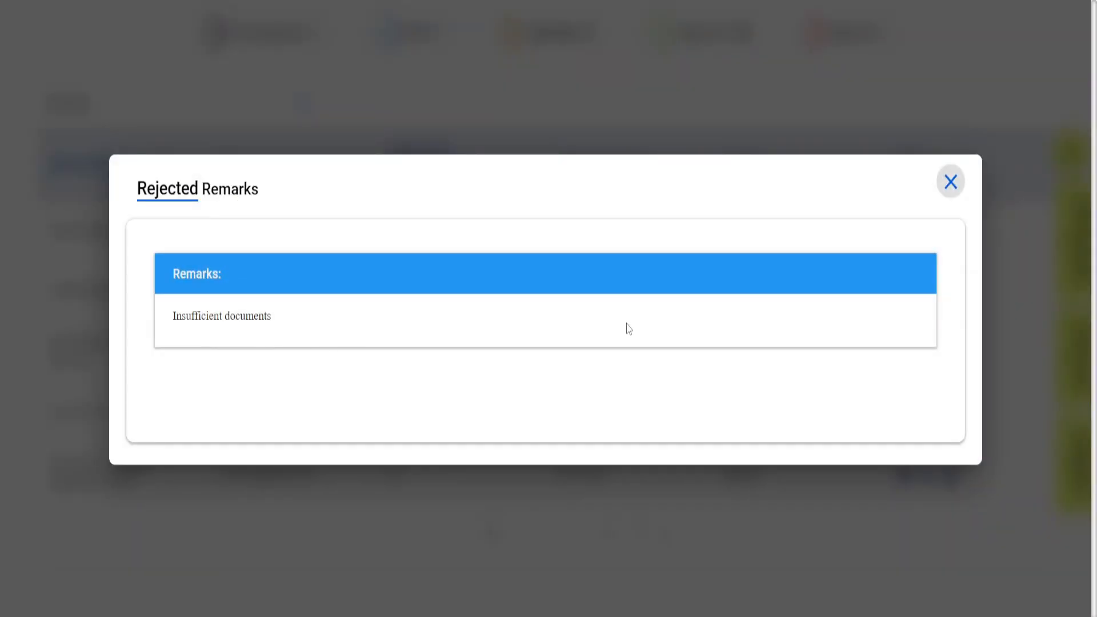
{"action": "left_click", "coordinate": [952, 180]}
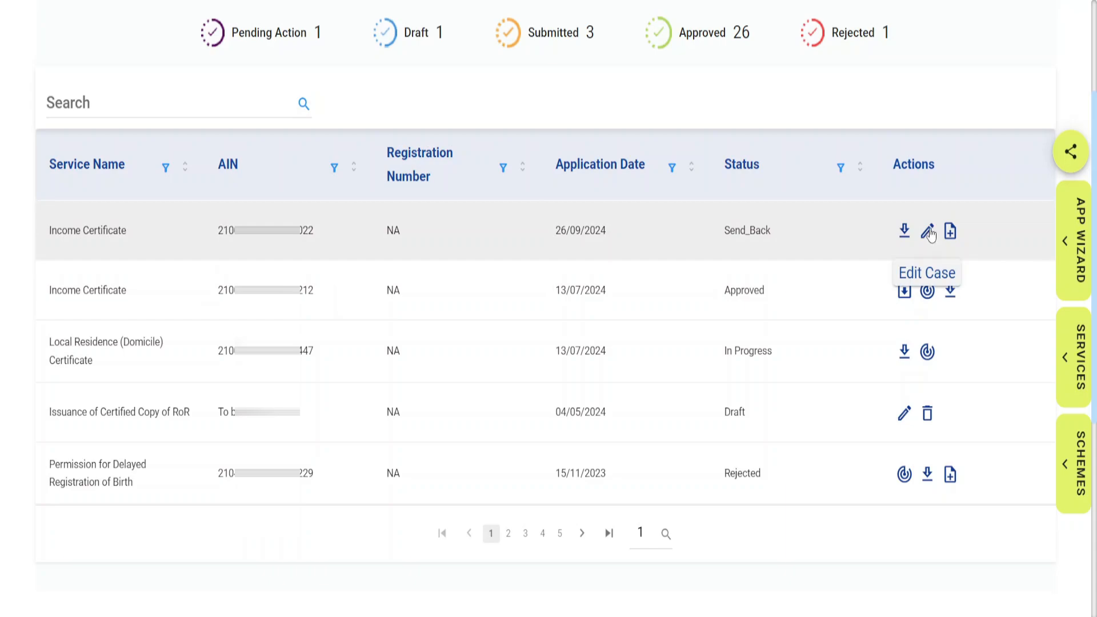
Open the sent-back Income Certificate application for editing and save through its pages to review the attached supporting documents.
{"action": "left_click", "coordinate": [929, 232]}
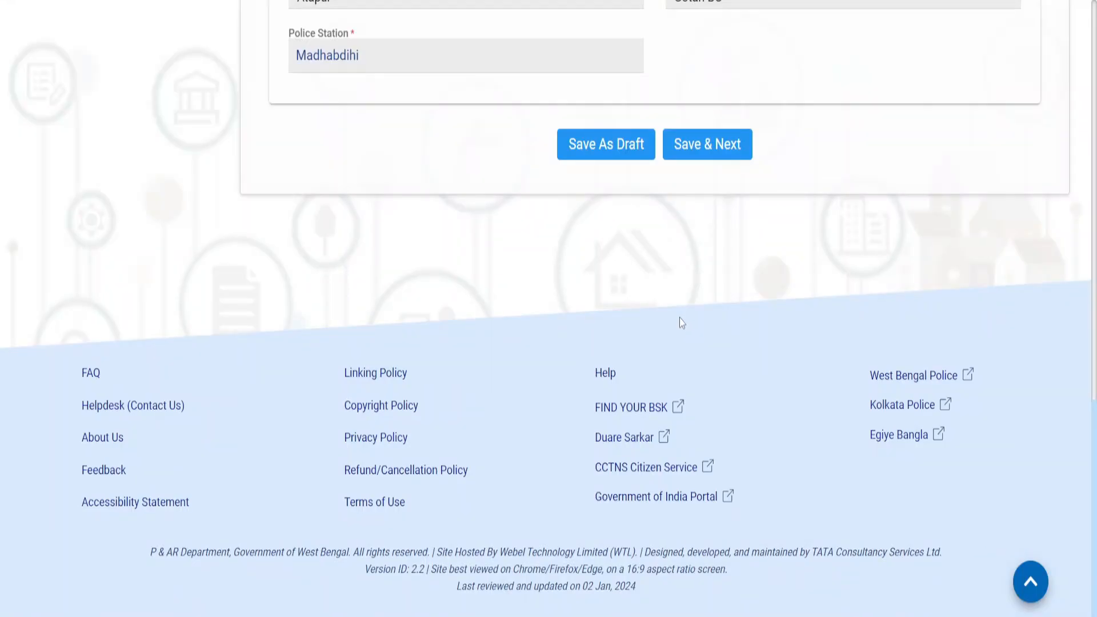
{"action": "left_click", "coordinate": [715, 146]}
{"action": "left_click", "coordinate": [746, 148]}
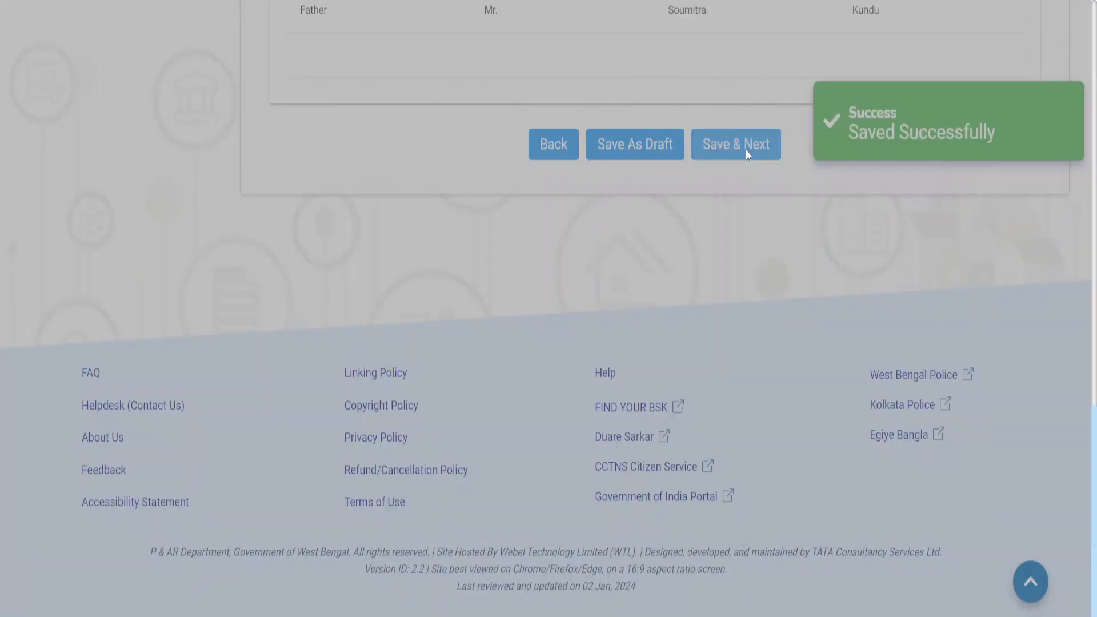
{"action": "scroll", "coordinate": [424, 384], "scroll_direction": "down", "scroll_amount": 2}
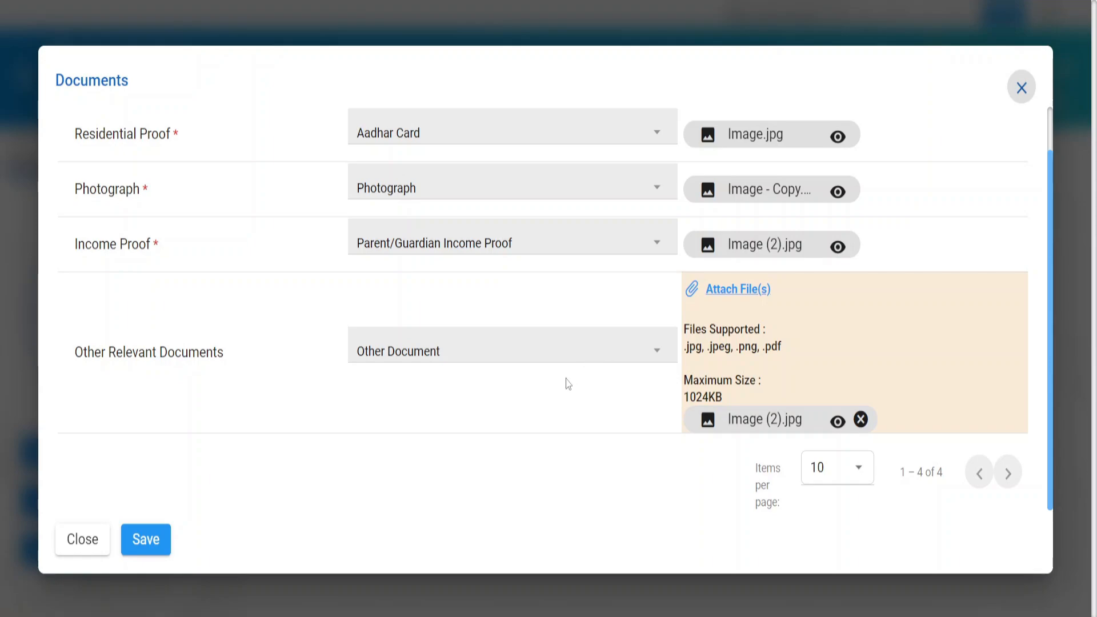
{"action": "left_click", "coordinate": [1022, 88]}
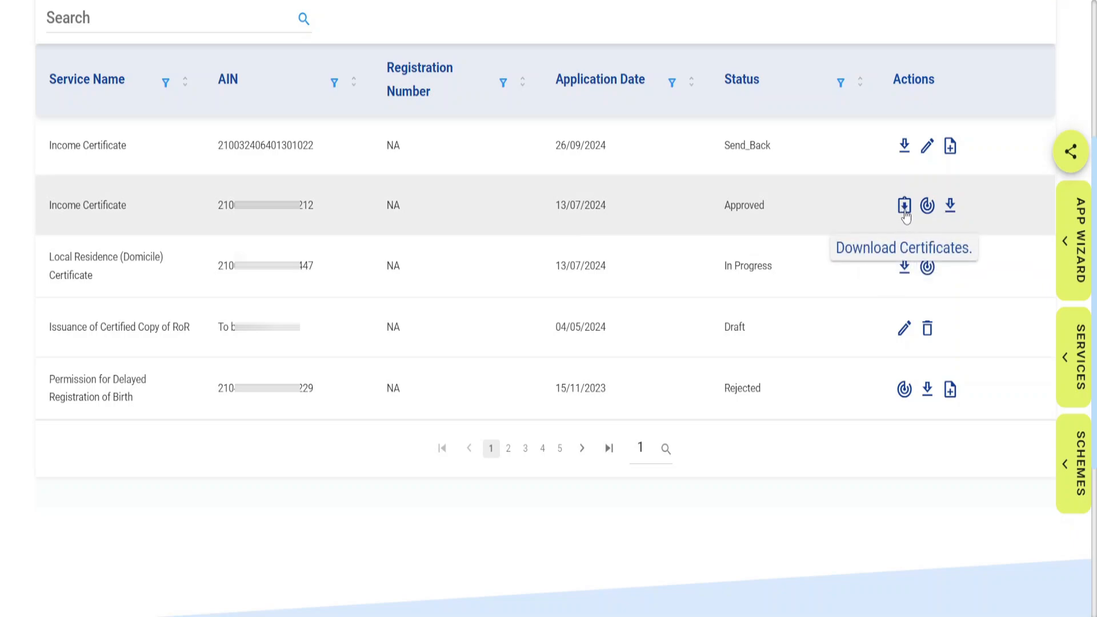
Download the e-signed certificate PDF of the approved Income Certificate application.
{"action": "left_click", "coordinate": [904, 207]}
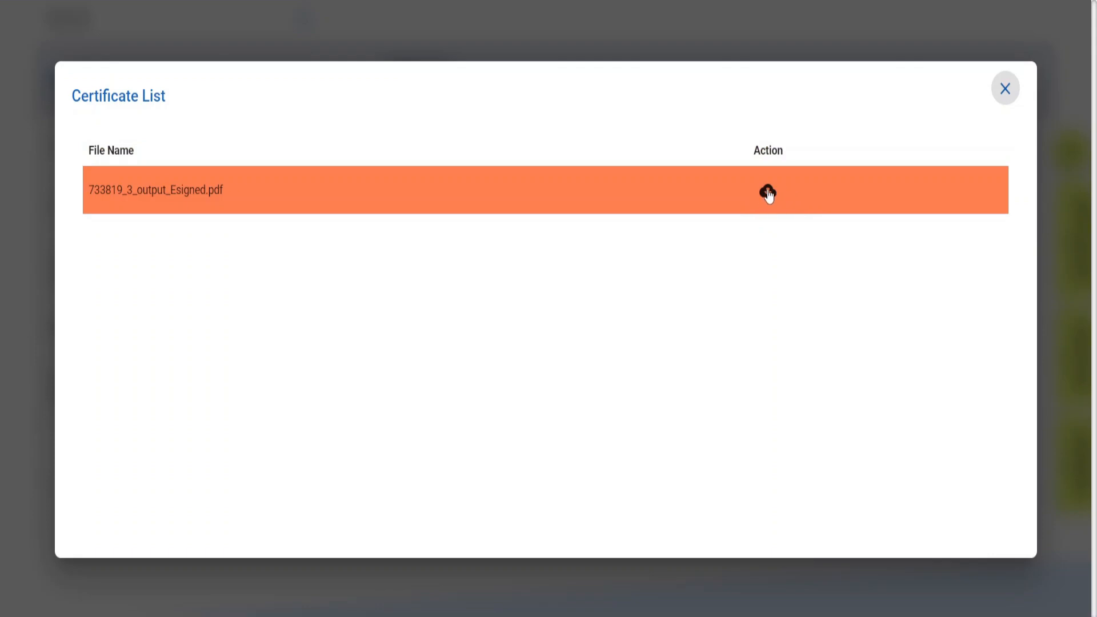
{"action": "left_click", "coordinate": [769, 192]}
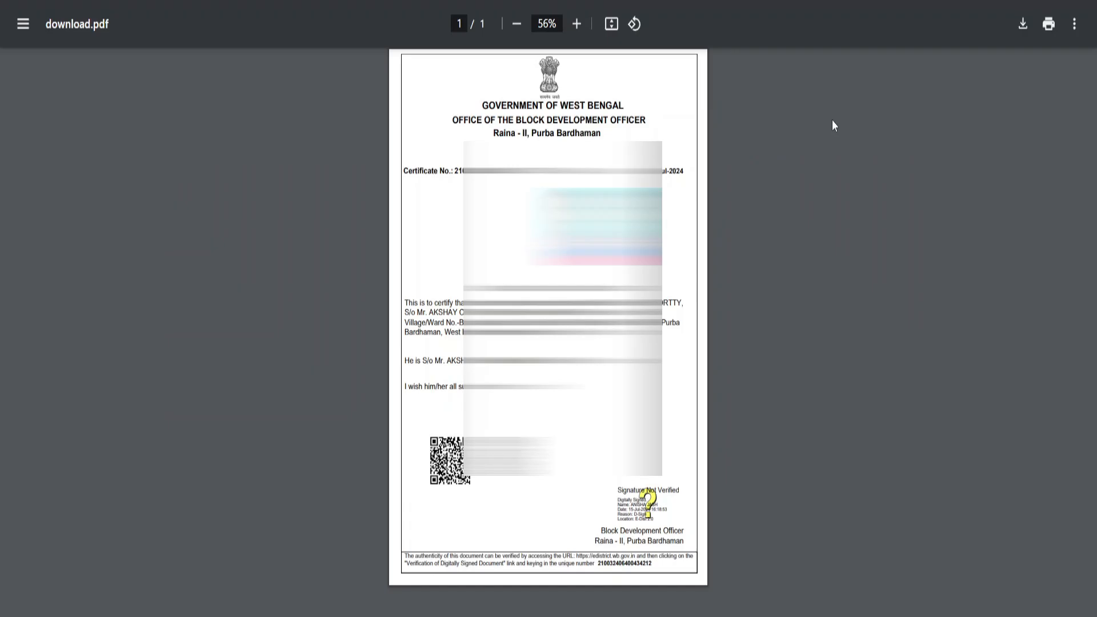